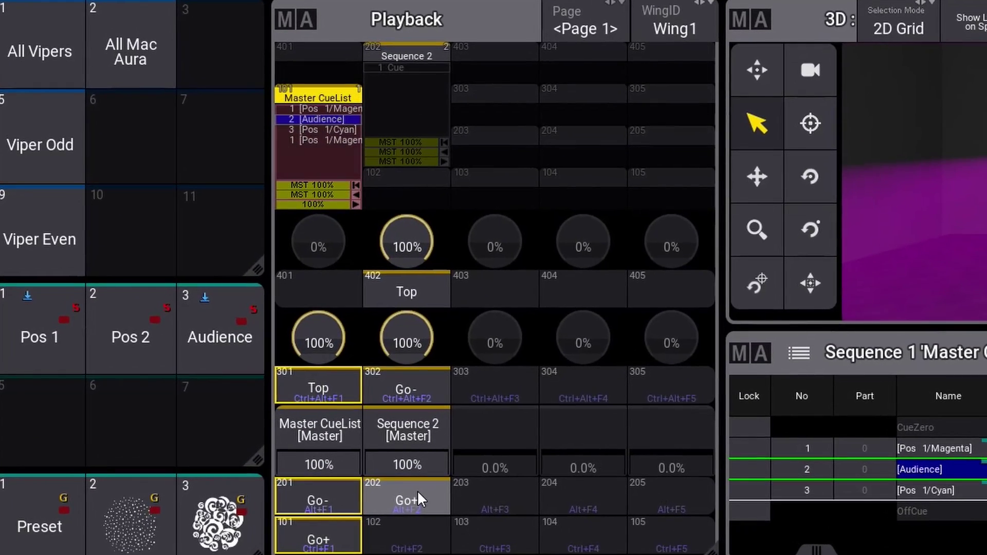
# Remove Sequence 2 from the second executor column in the Playback window
pyautogui.click(503, 478)
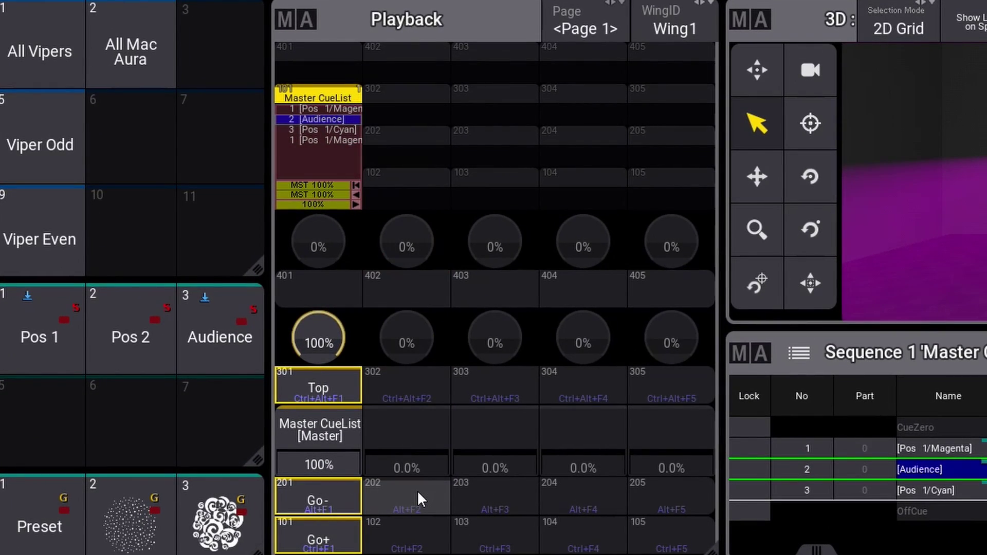
pyautogui.click(424, 532)
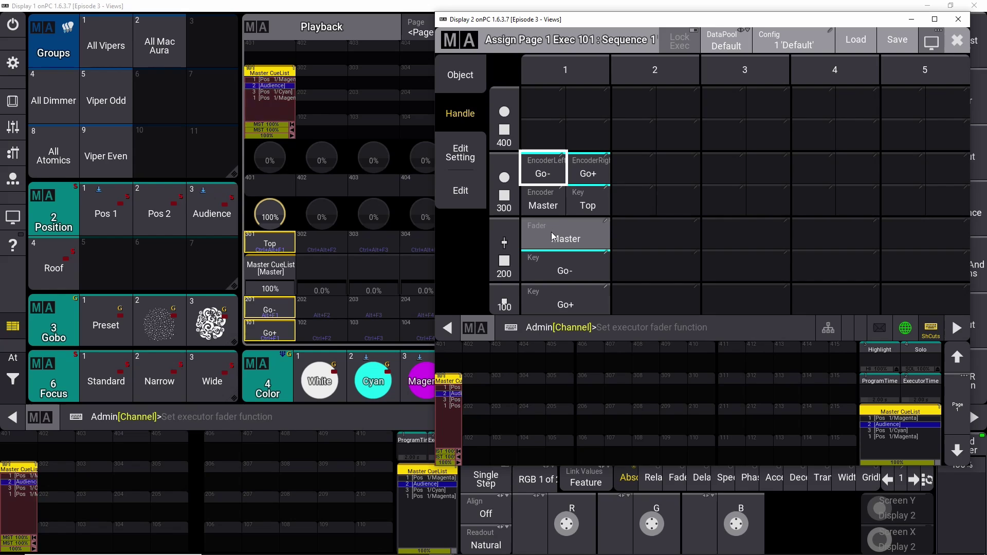
# View the available fader functions for the Master handle of the Master CueList executor and close the list
pyautogui.click(553, 236)
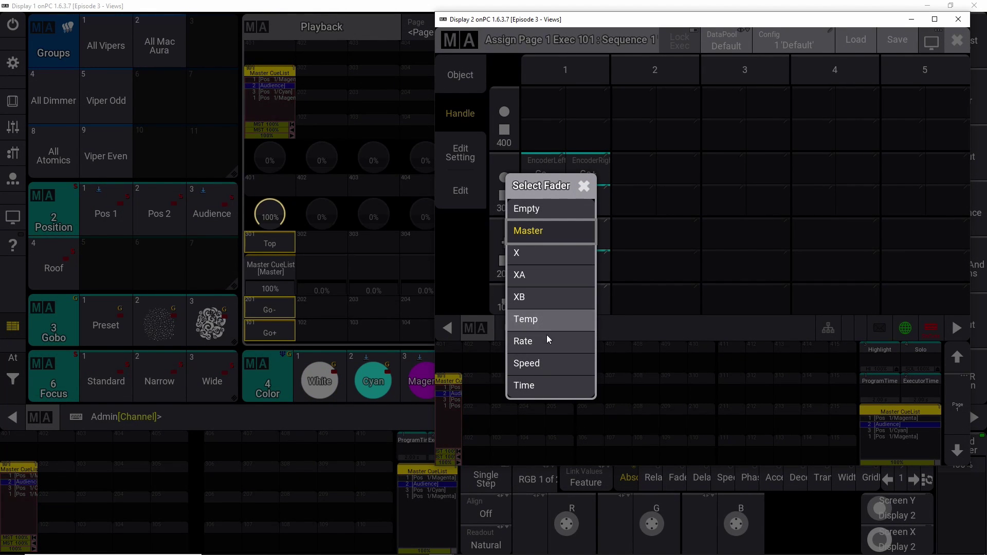
pyautogui.click(586, 188)
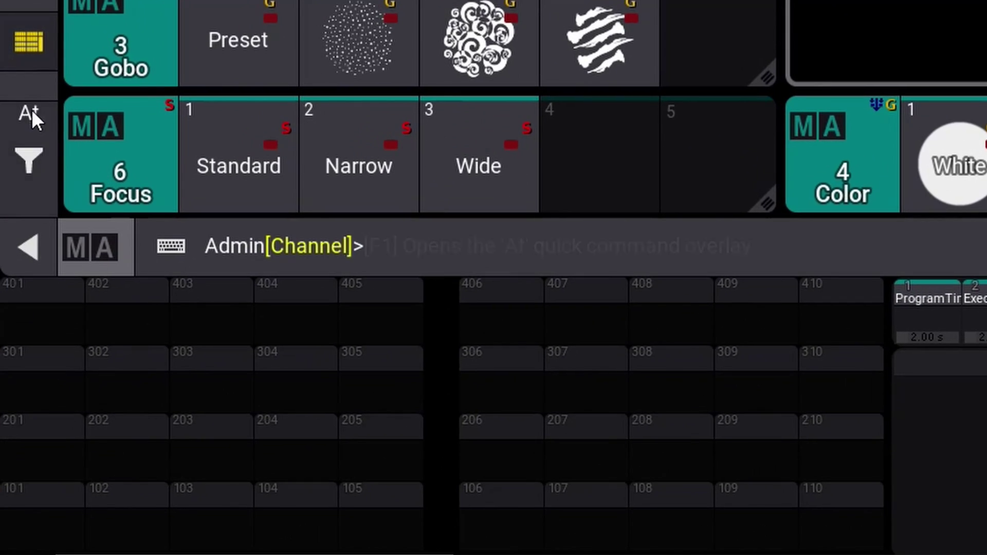
# Switch the command wing bar off and back on to compare it with the encoder bar
pyautogui.click(25, 43)
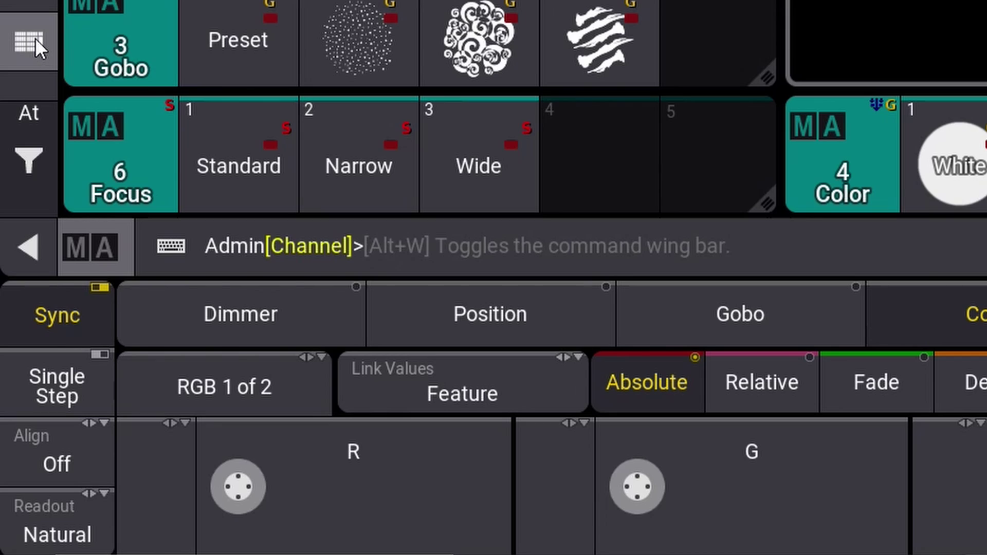
pyautogui.click(24, 41)
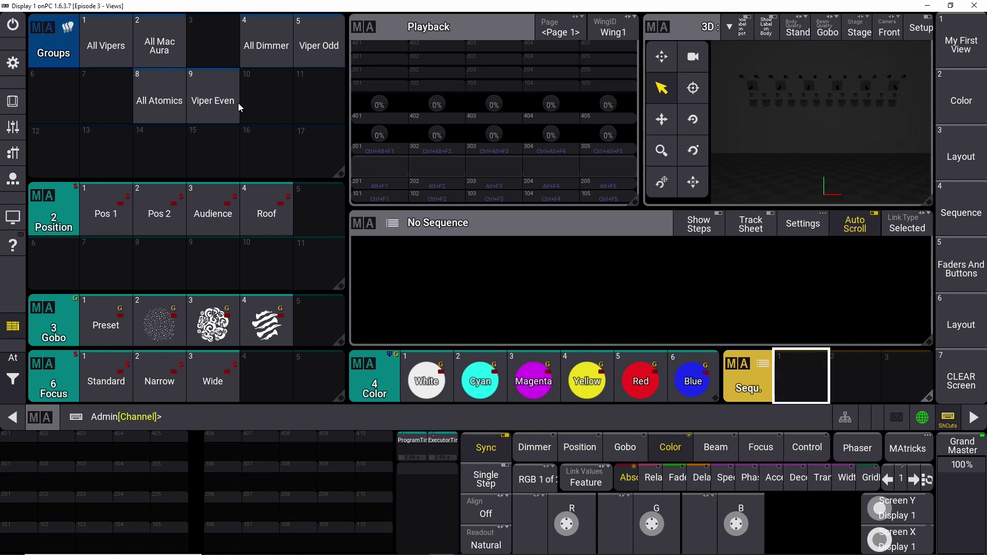
# Select the All Vipers group and apply the Pos 1 position preset to it
pyautogui.click(115, 55)
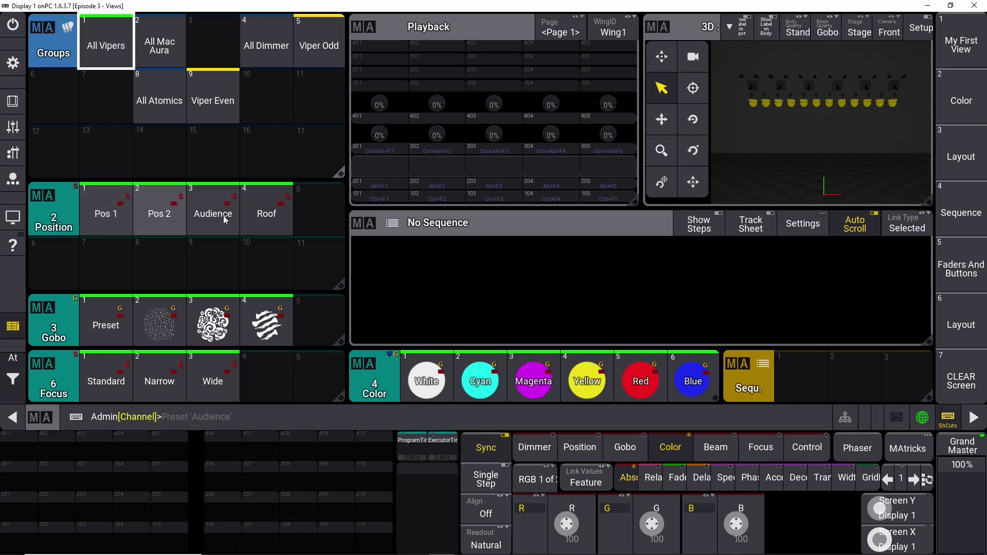
pyautogui.click(266, 211)
pyautogui.press('Left')
pyautogui.press('Left')
pyautogui.press('Left')
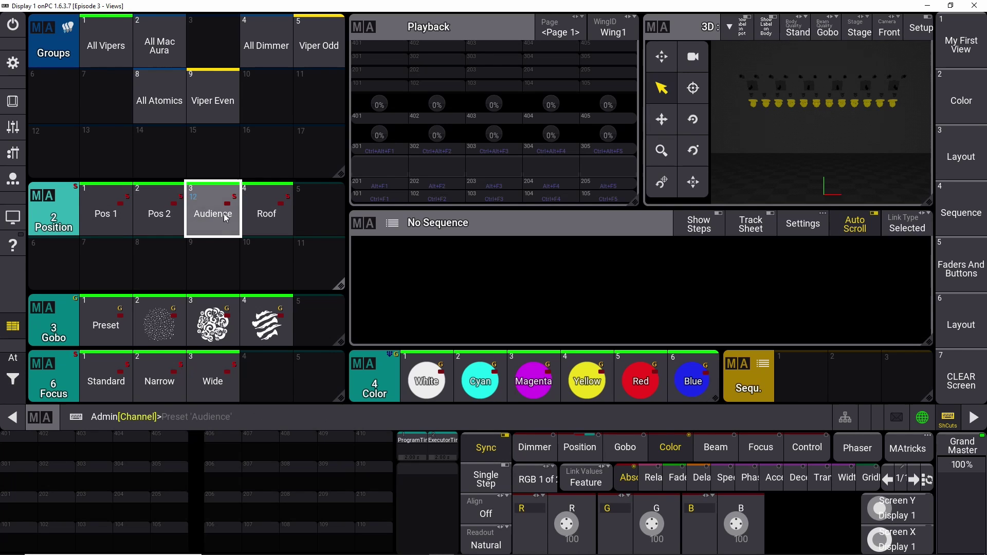
# Set the selected Vipers to full intensity and apply the Magenta color preset
pyautogui.click(8, 401)
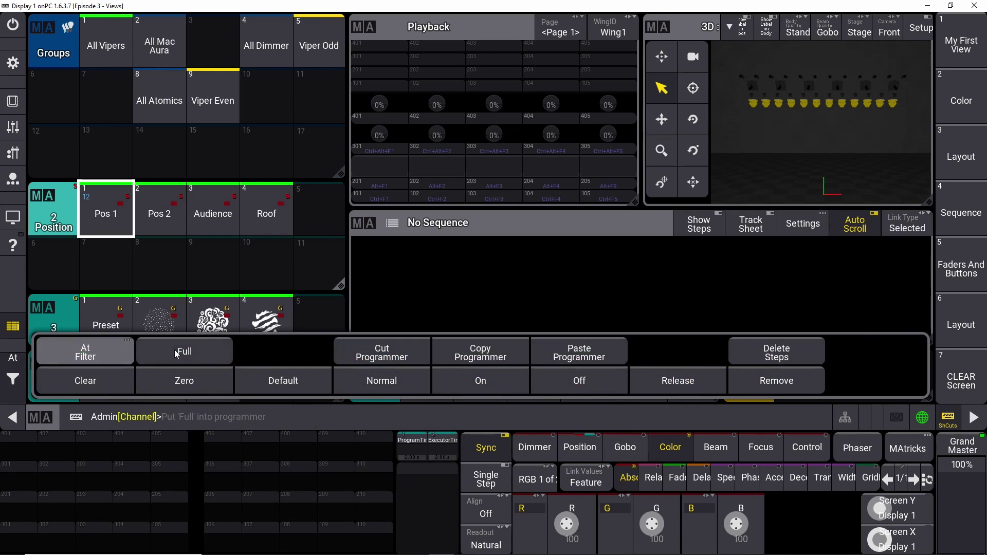
pyautogui.click(180, 349)
pyautogui.click(537, 393)
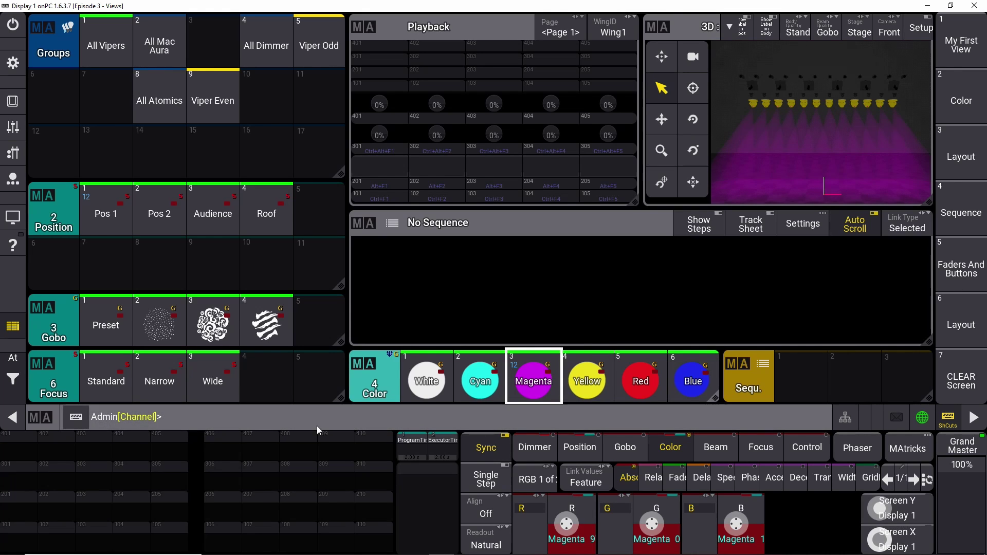
# Store the programmed look in the first sequence pool slot and name the sequence Master CueList
pyautogui.press('s')
pyautogui.click(810, 379)
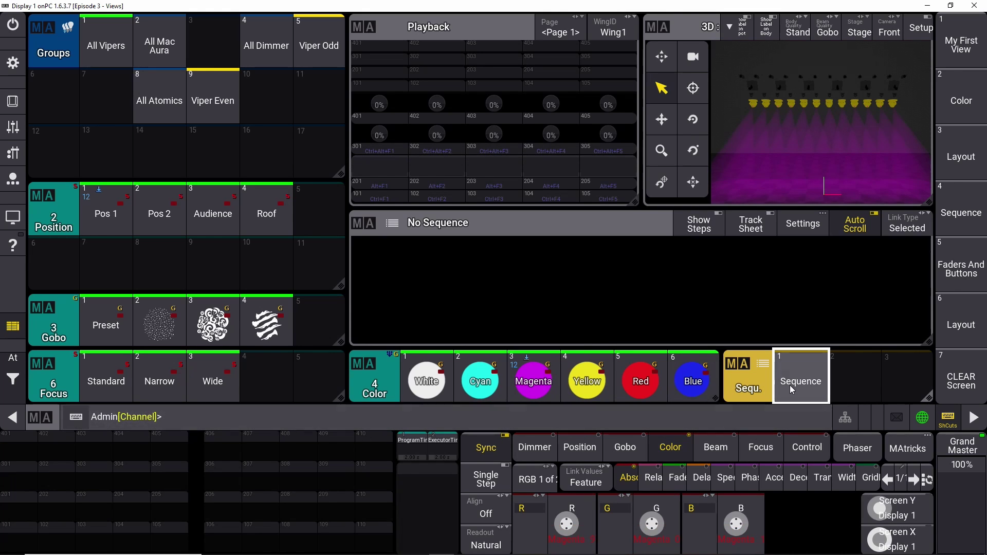
pyautogui.moveTo(795, 371); pyautogui.dragTo(795, 340)
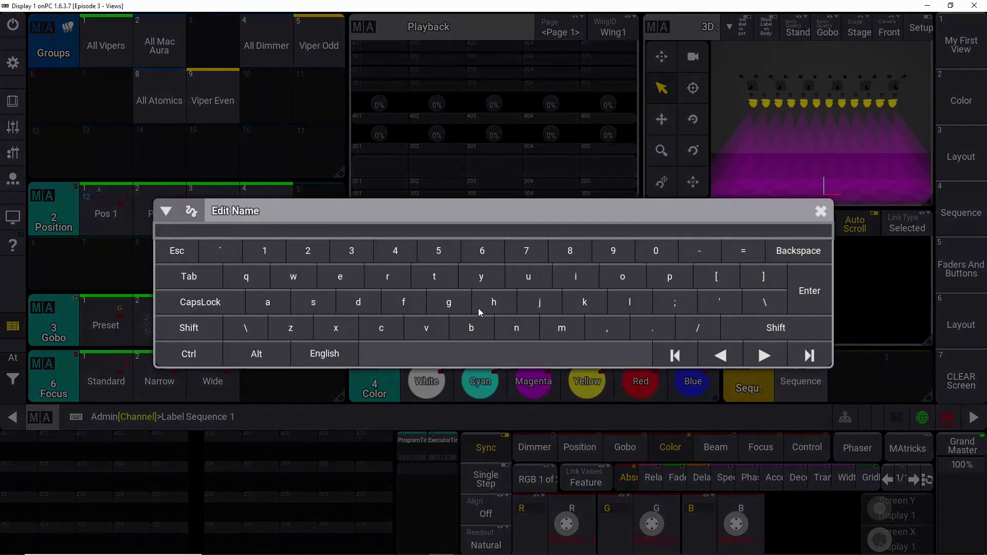
pyautogui.write('Ma')
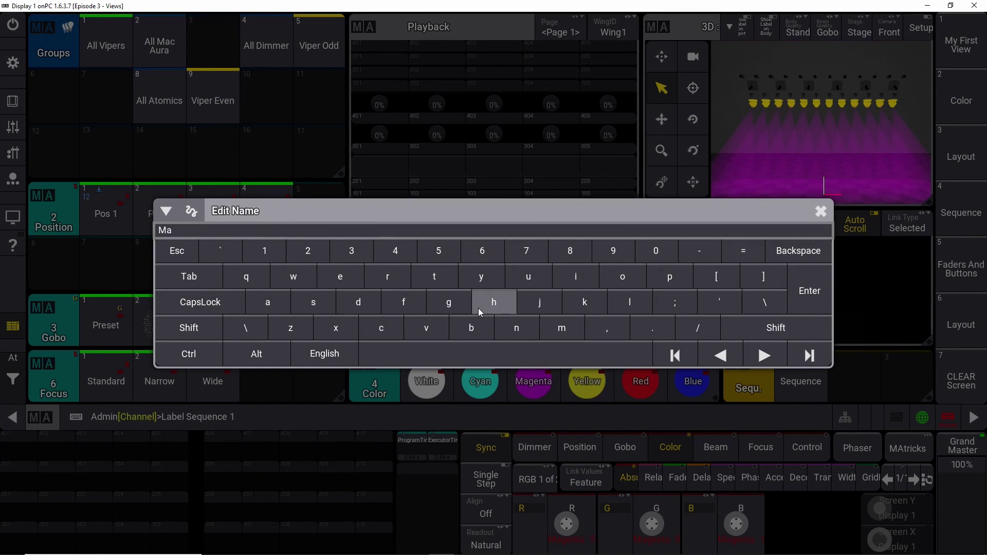
pyautogui.write('ster CueListy')
pyautogui.press('BackSpace')
pyautogui.press('Return')
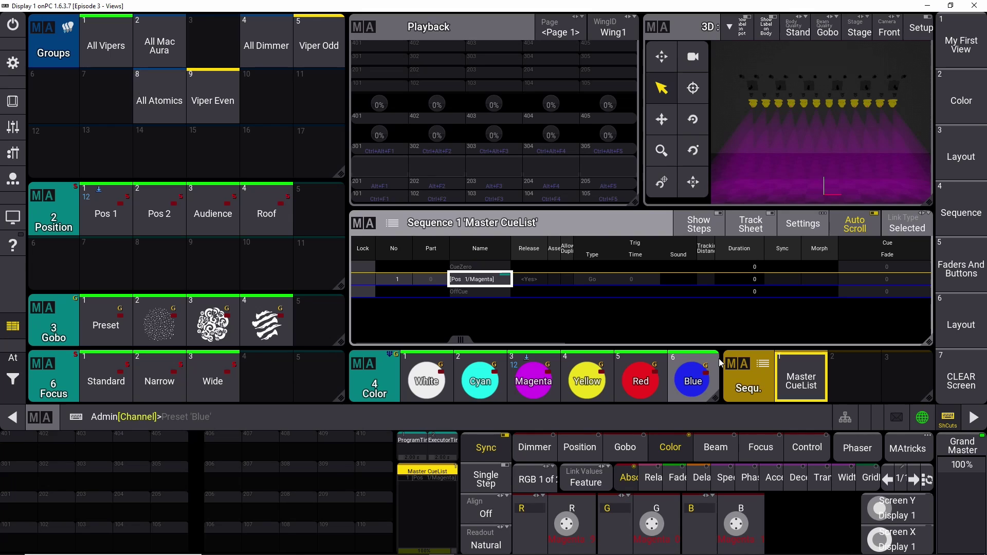
# Assign the Master CueList sequence to executor 201 on page 1, leaving keyboard shortcuts enabled
pyautogui.press('a')
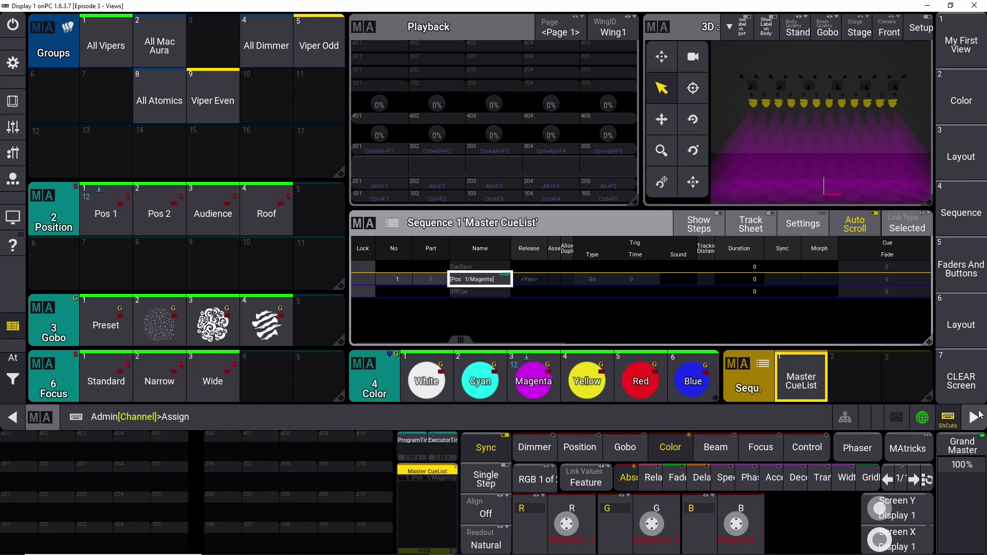
pyautogui.click(948, 417)
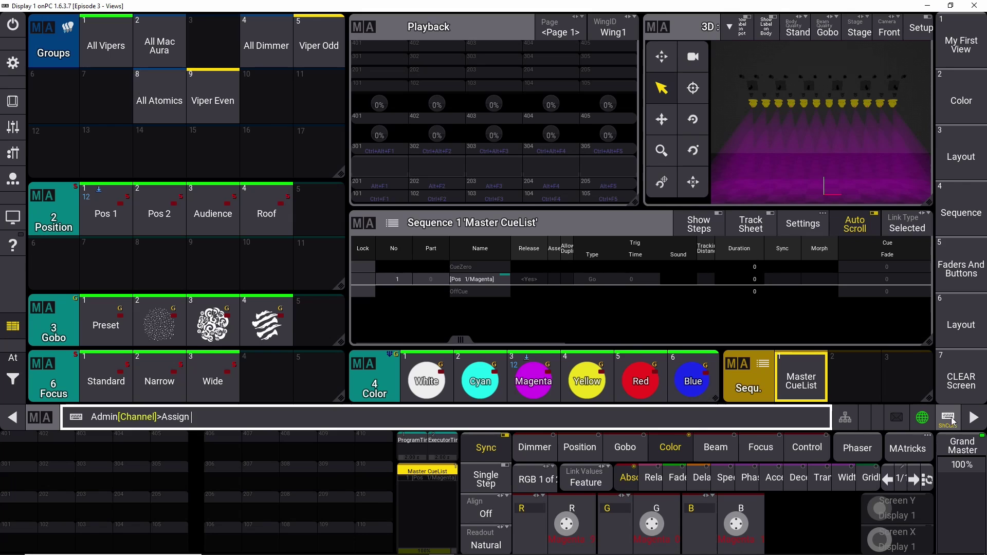
pyautogui.click(949, 419)
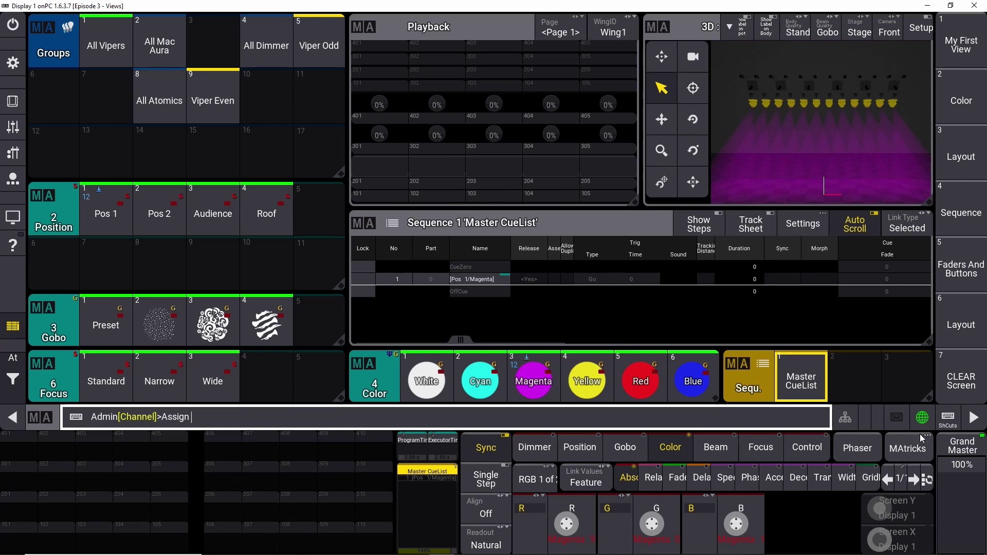
pyautogui.click(949, 417)
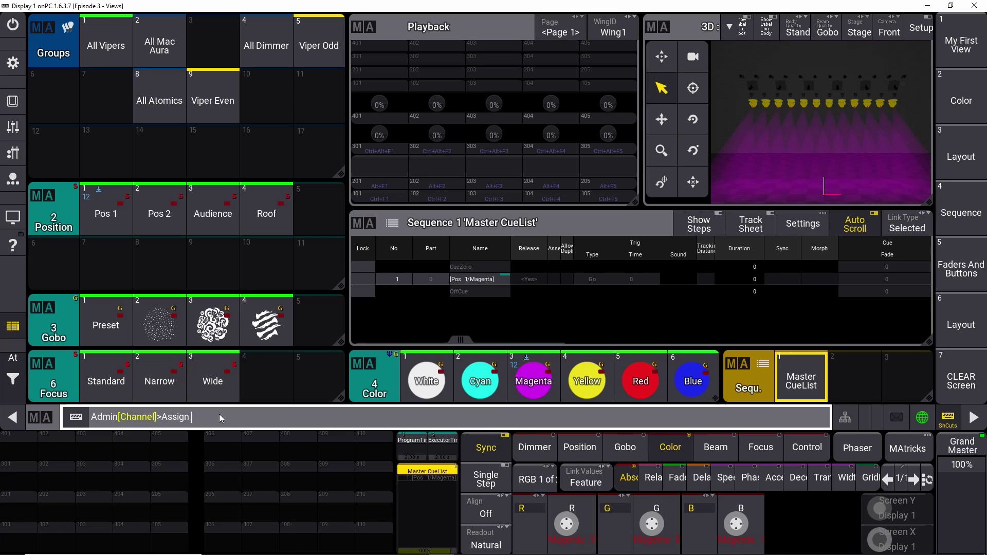
pyautogui.click(800, 380)
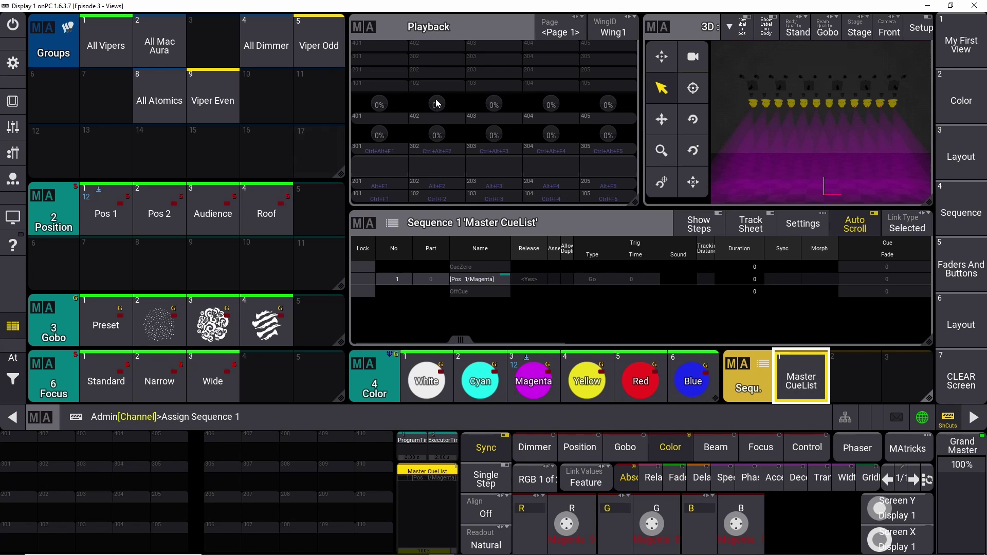
pyautogui.click(378, 185)
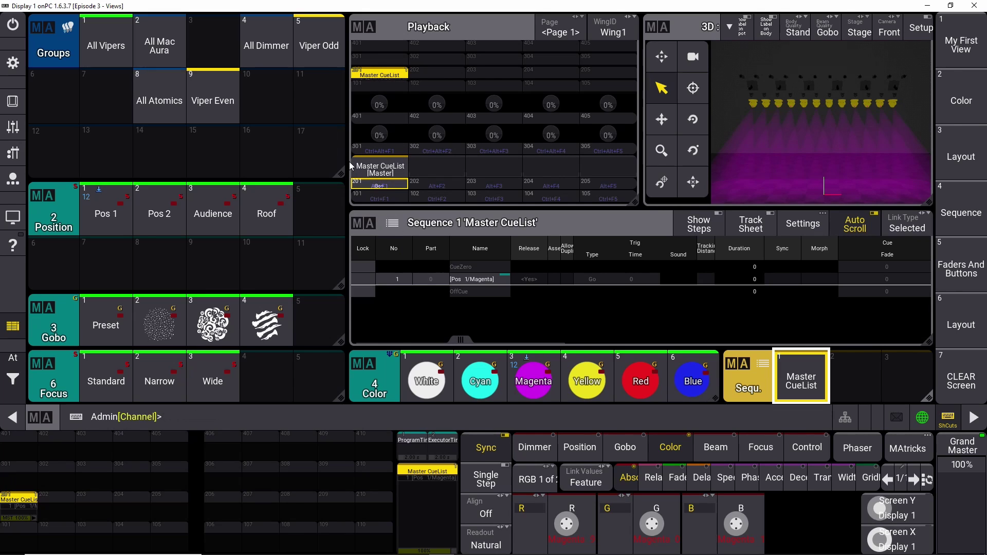
# Open the assignment editor for the Master CueList on executor 201 and close its Display 2 window
pyautogui.rightClick(381, 77)
pyautogui.moveTo(472, 45); pyautogui.dragTo(525, 18)
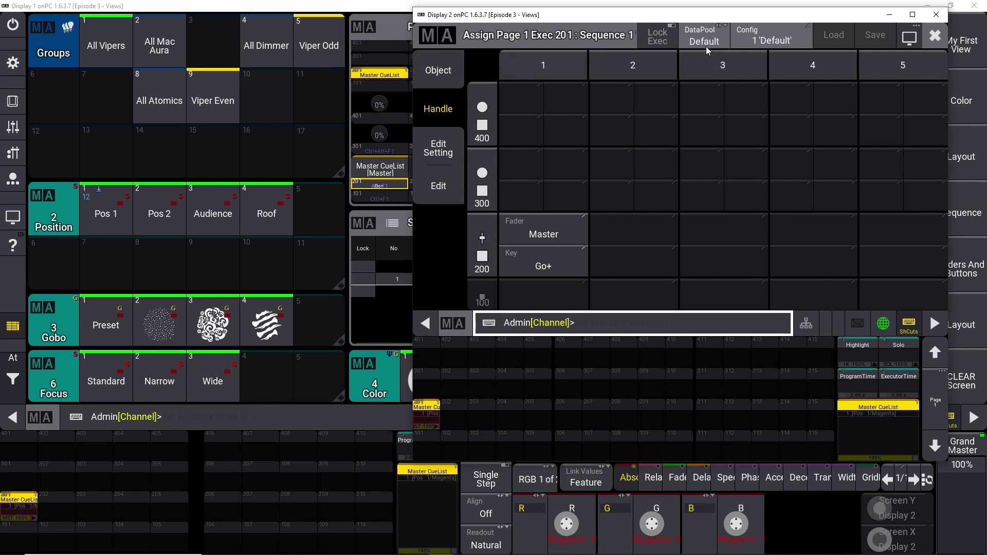
pyautogui.click(936, 15)
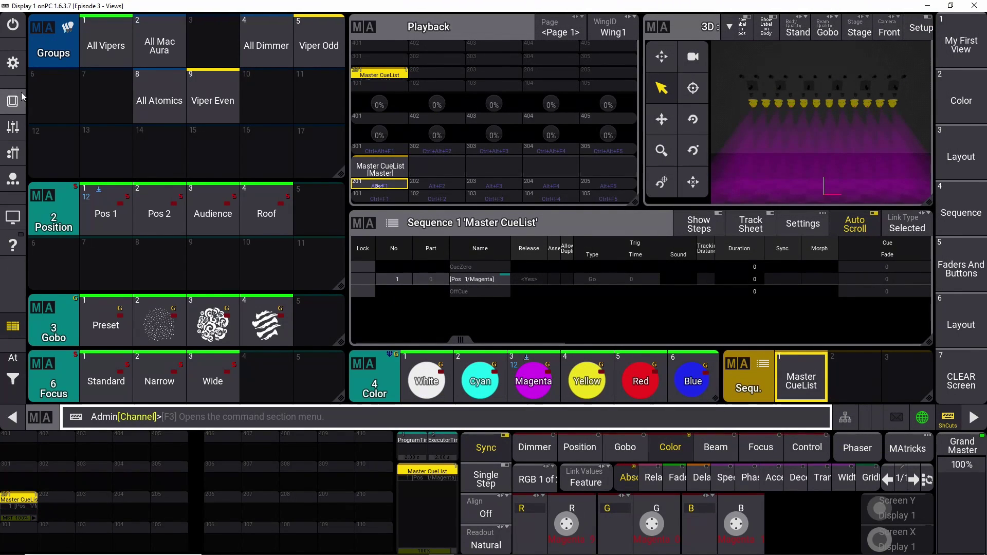
# Open the Display 2 window with its fixture sheet and close it again
pyautogui.click(13, 217)
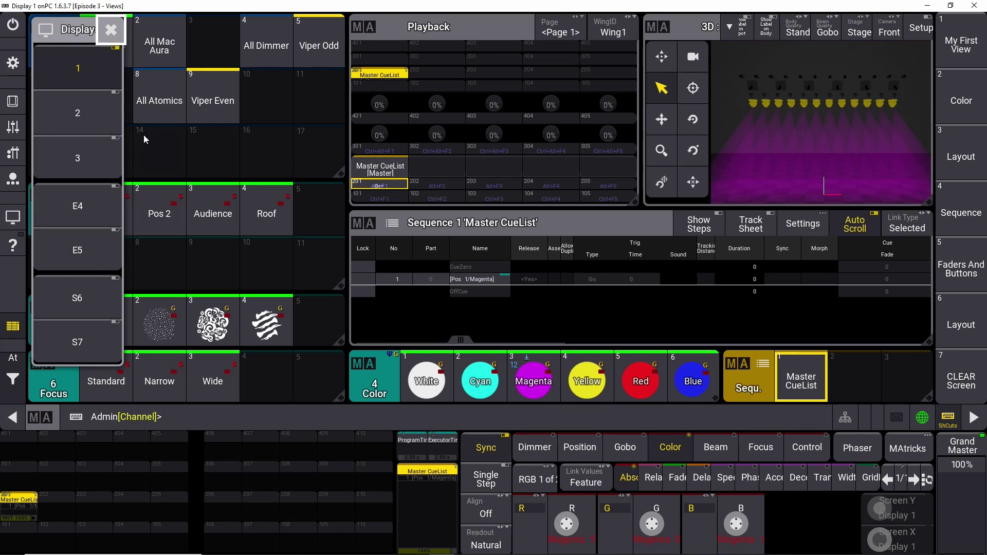
pyautogui.click(81, 111)
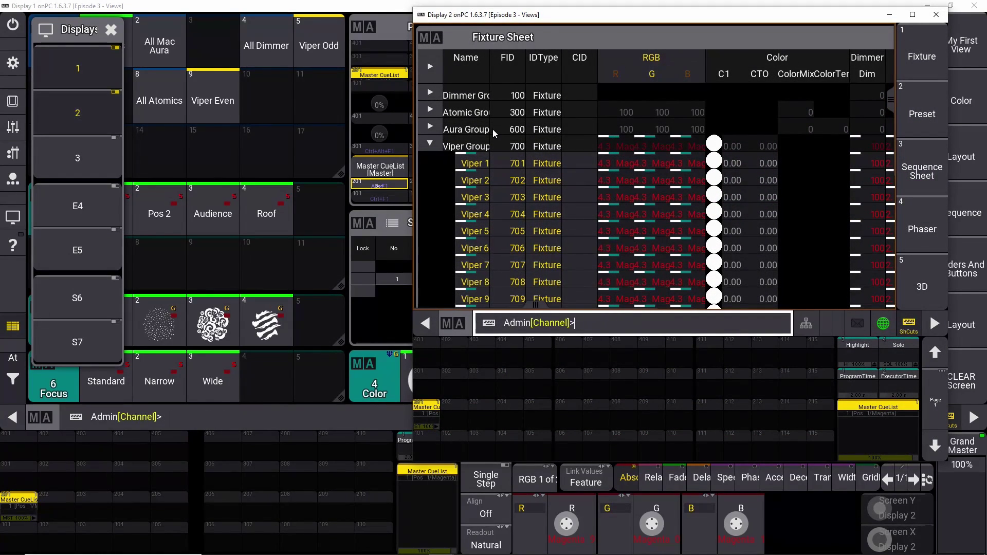
pyautogui.click(936, 14)
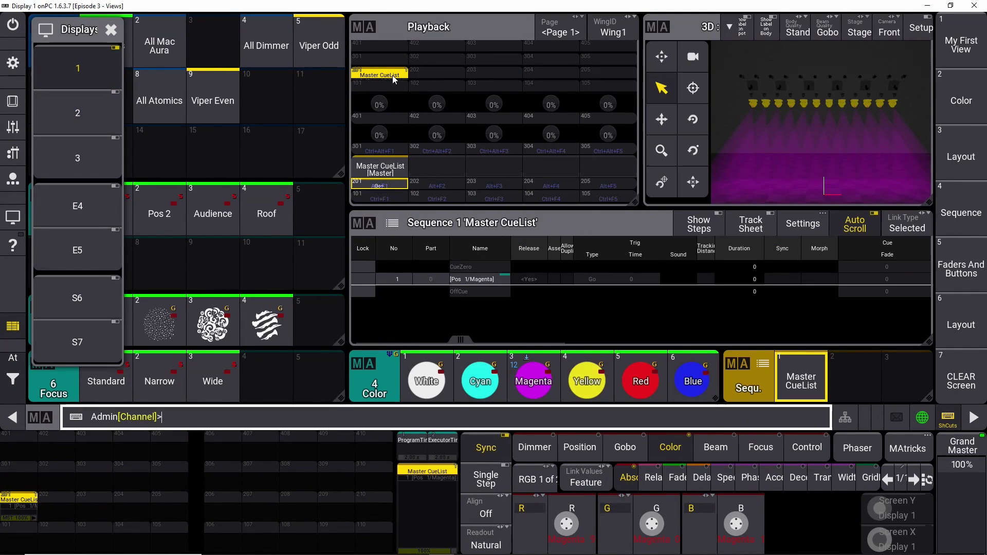
# Check the display preference of executor 201's assignment editor, choosing Internal 2, and reopen the editor
pyautogui.click(393, 77)
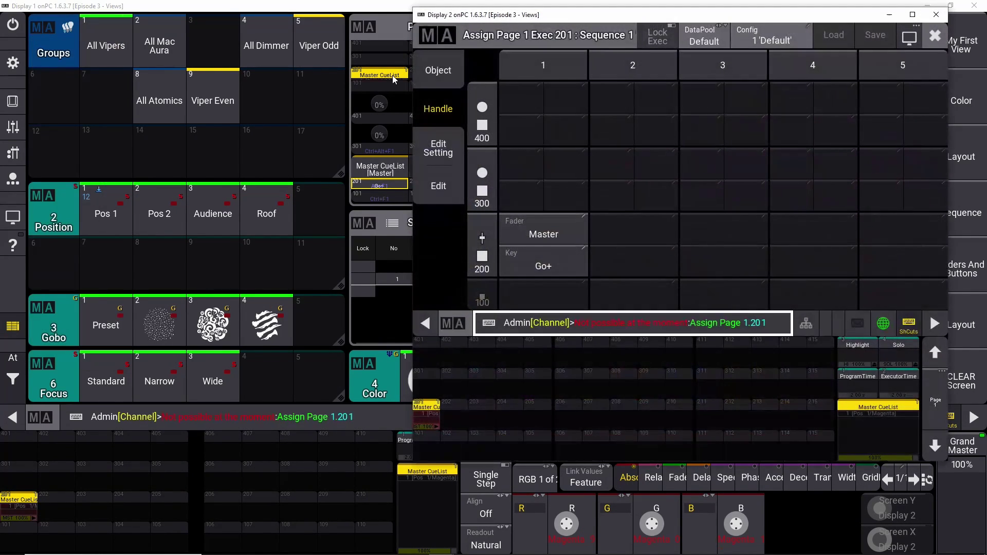
pyautogui.click(906, 38)
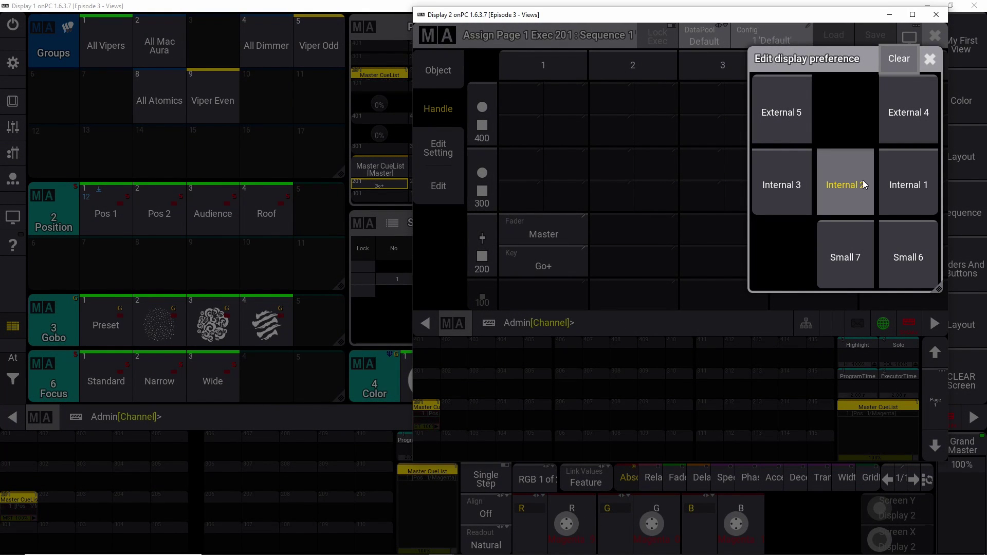
pyautogui.click(841, 186)
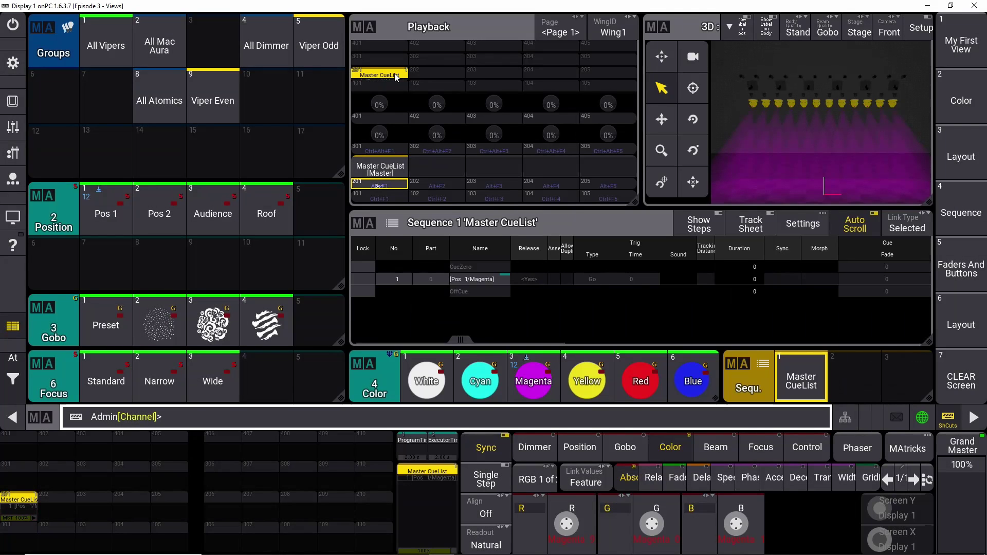
pyautogui.click(395, 77)
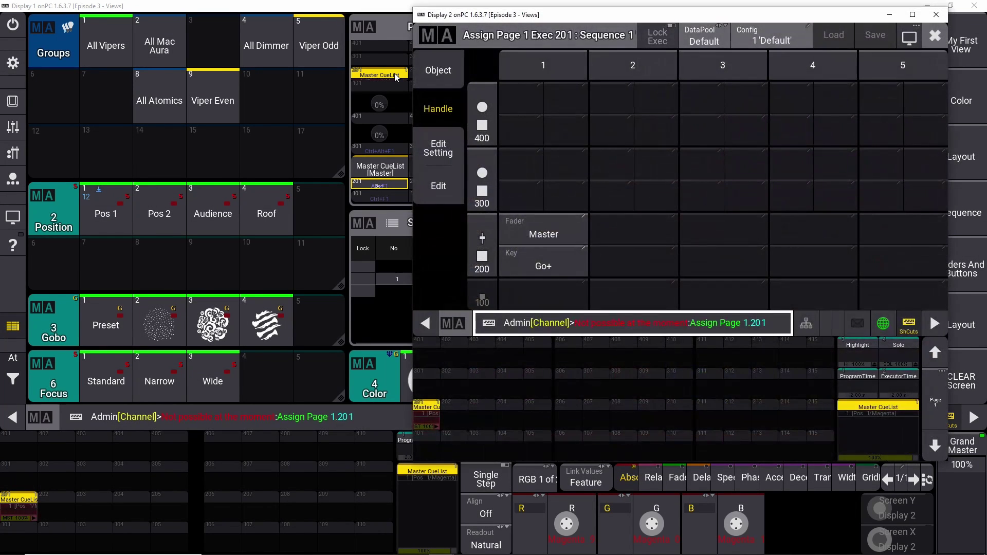
pyautogui.click(403, 125)
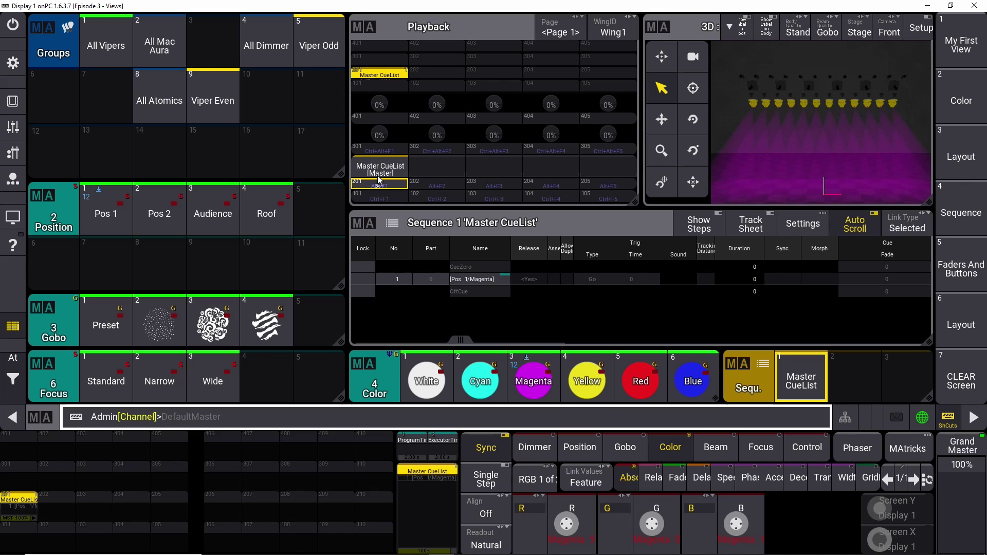
# Open executor 201's assignment editor, set its display preference to Internal 2, and reposition the Display 2 window
pyautogui.click(383, 73)
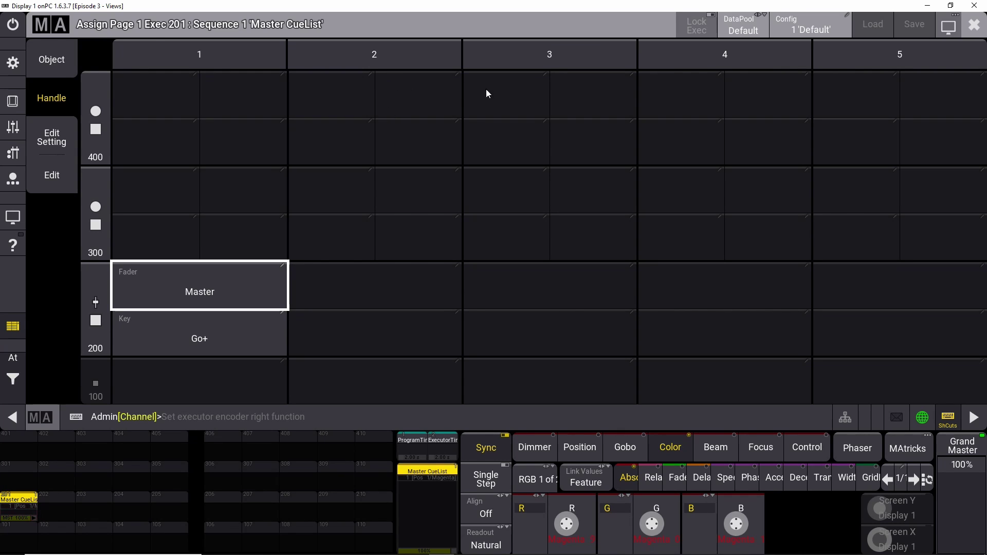
pyautogui.click(949, 29)
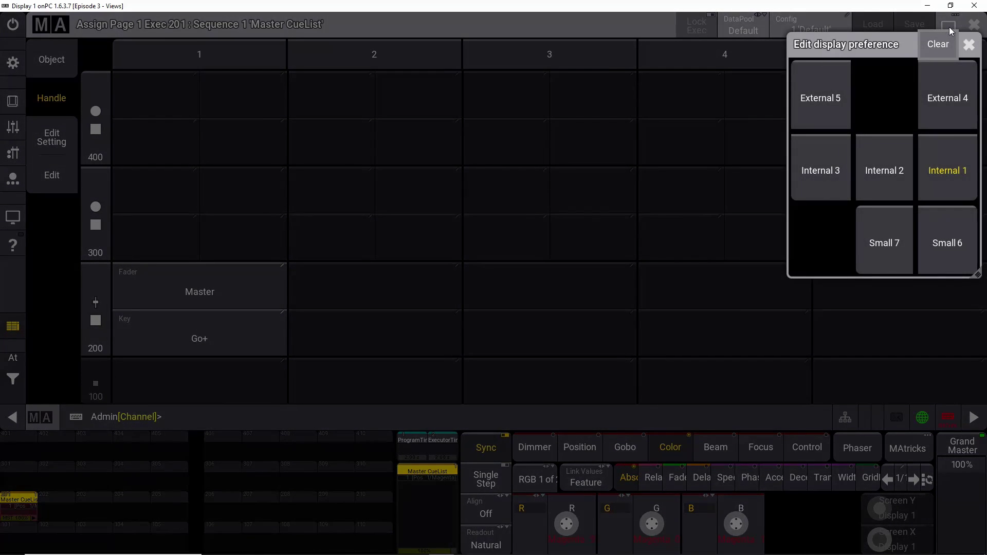
pyautogui.click(890, 171)
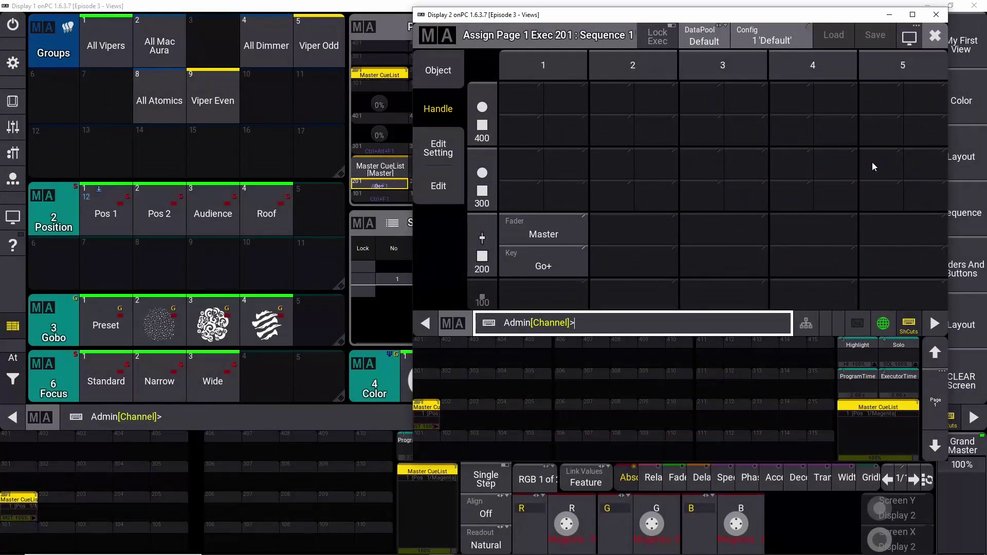
pyautogui.moveTo(609, 15)
pyautogui.mouseDown()
pyautogui.moveTo(694, 20)
pyautogui.moveTo(621, 25)
pyautogui.mouseUp()
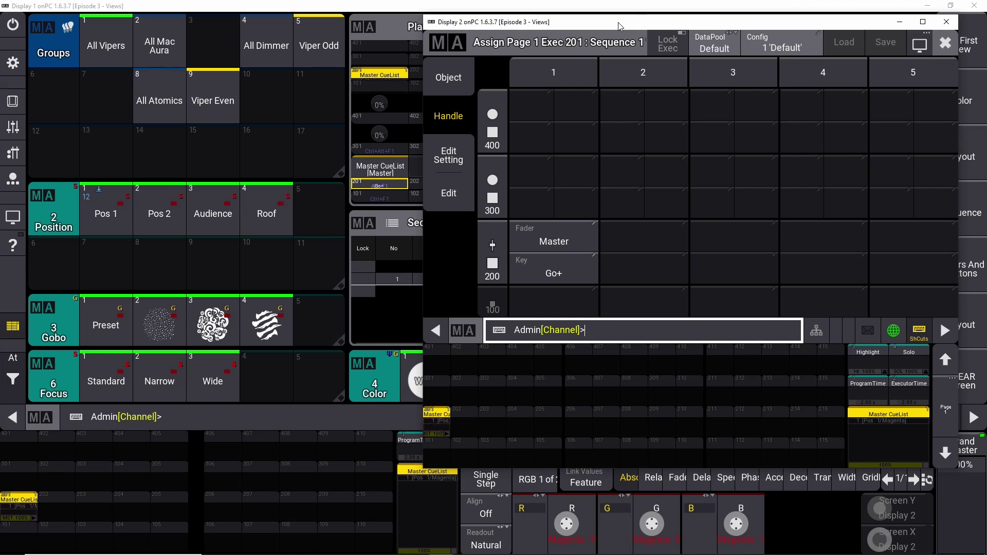
pyautogui.moveTo(632, 26)
pyautogui.mouseDown()
pyautogui.moveTo(54, 72)
pyautogui.moveTo(565, 10)
pyautogui.moveTo(623, 29)
pyautogui.moveTo(649, 9)
pyautogui.moveTo(621, 14)
pyautogui.mouseUp()
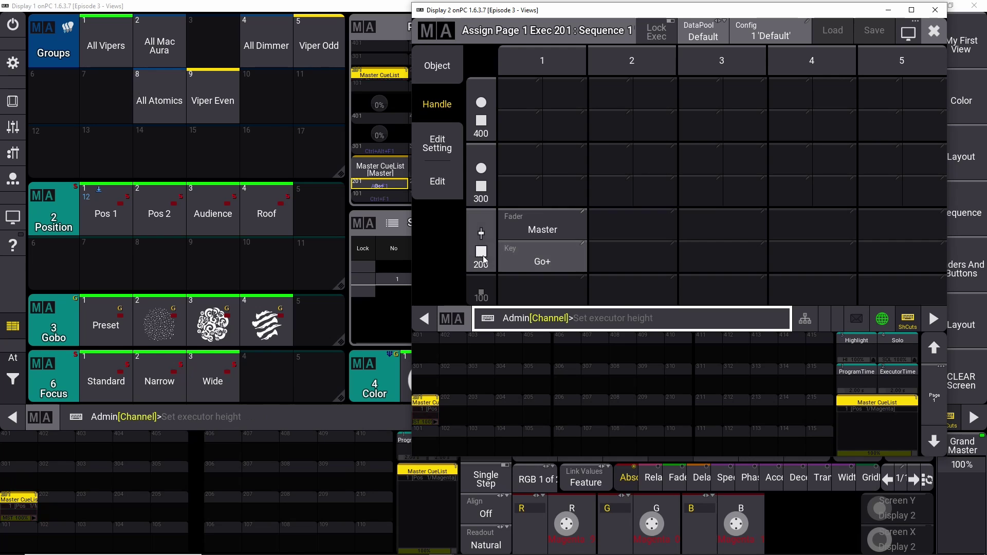
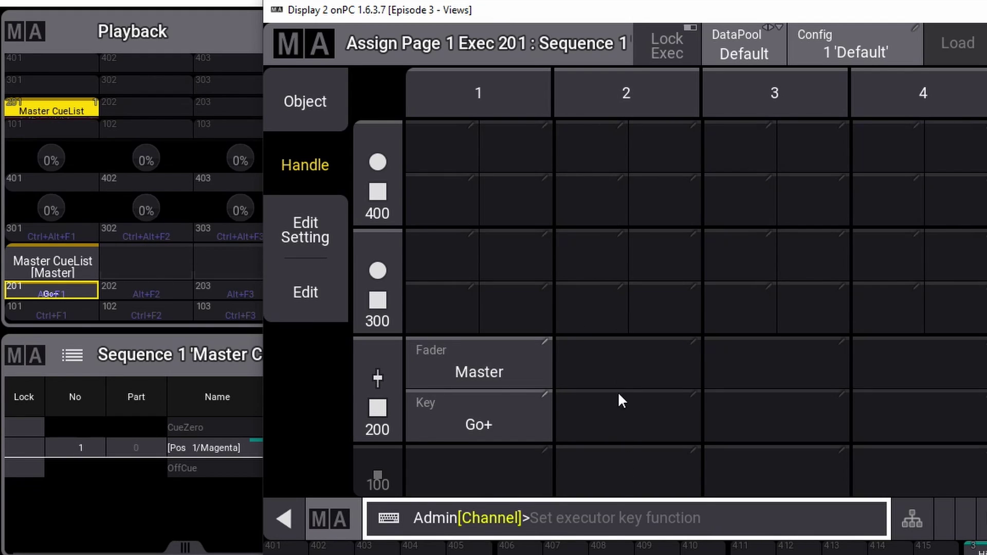
# Extend the Master CueList on executor 201 up to the 300 and 400 rows and close the Display 2 window
pyautogui.moveTo(526, 18); pyautogui.dragTo(393, 15)
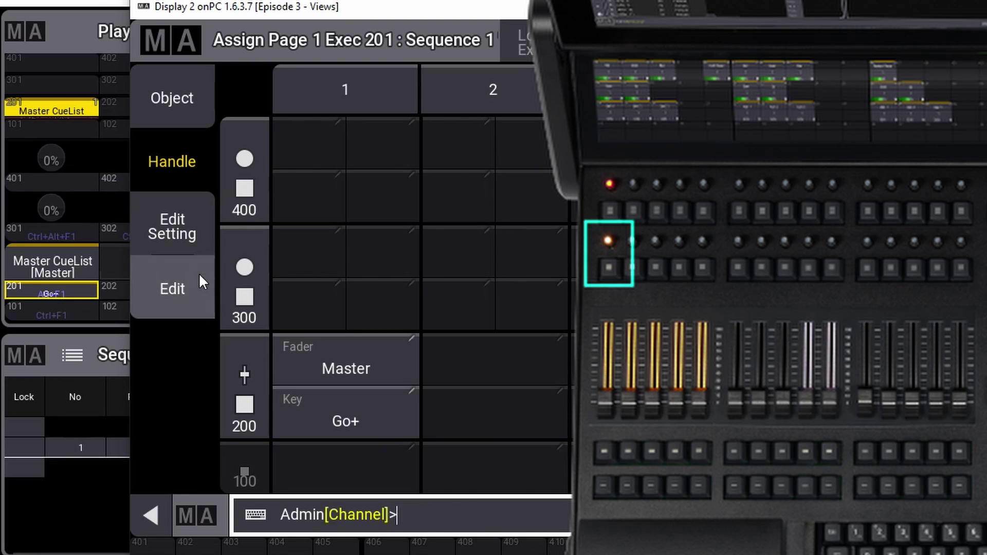
pyautogui.click(251, 279)
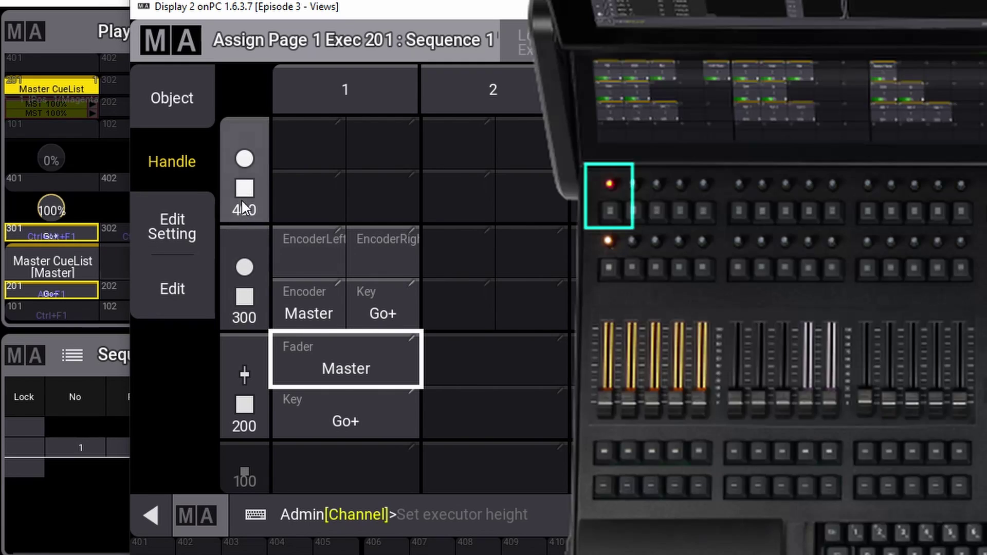
pyautogui.click(244, 206)
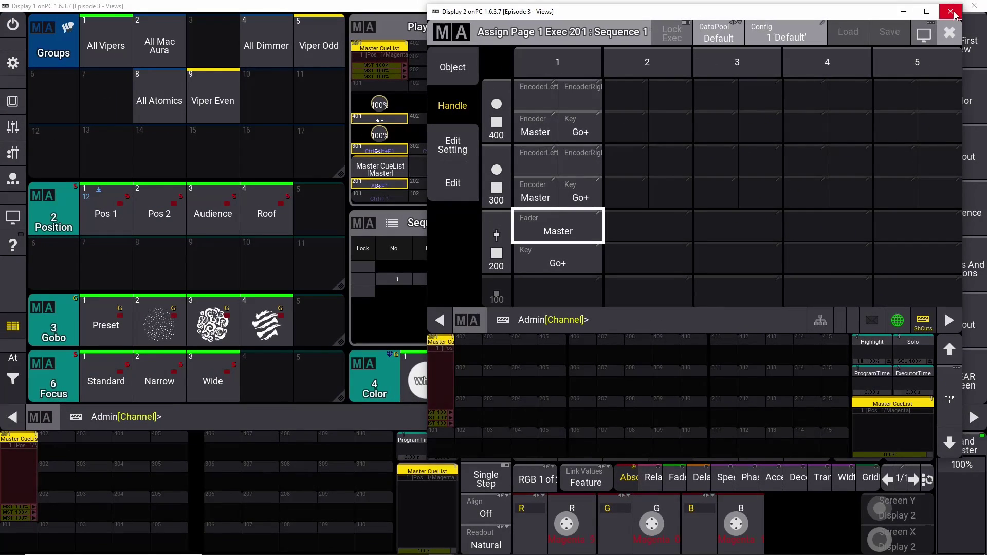
pyautogui.click(913, 7)
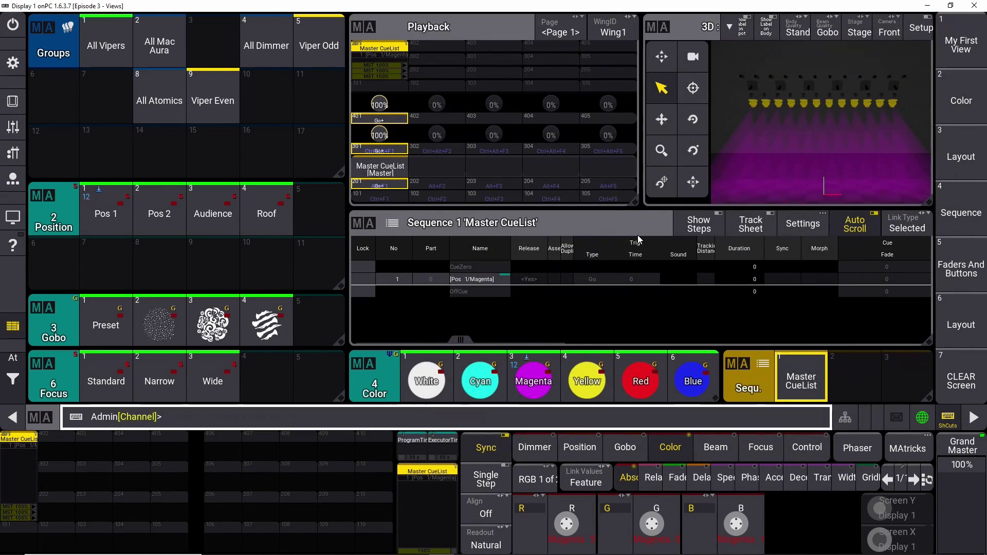
# Delete the Master CueList assignment from executor 201 and assign Sequence 1 to executor 101
pyautogui.press('Delete')
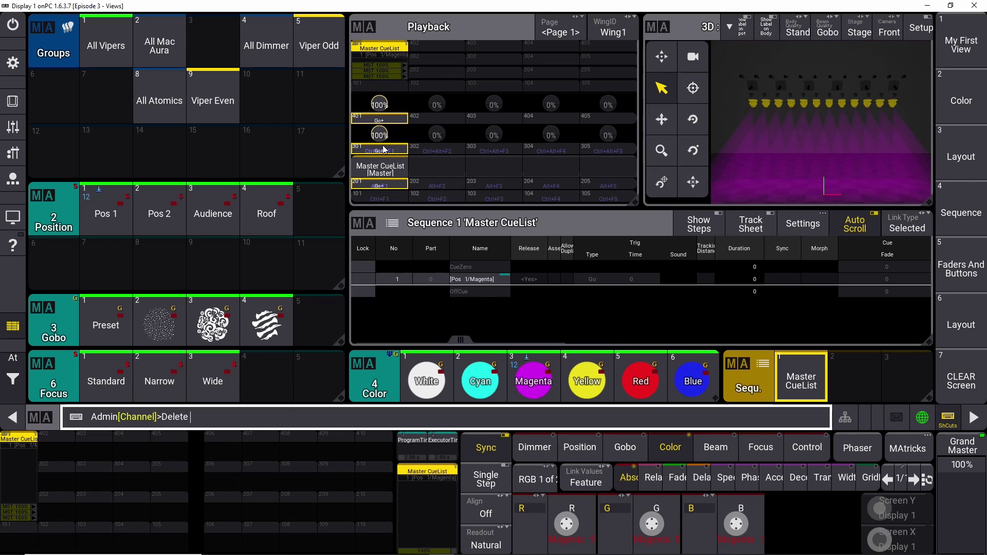
pyautogui.click(396, 183)
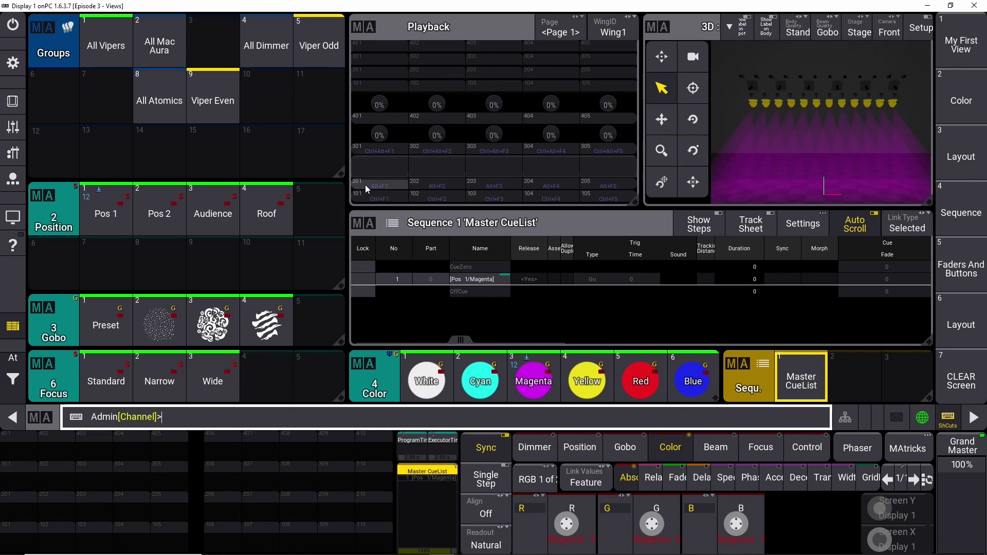
pyautogui.press('a')
pyautogui.press('q')
pyautogui.press('1')
pyautogui.click(397, 199)
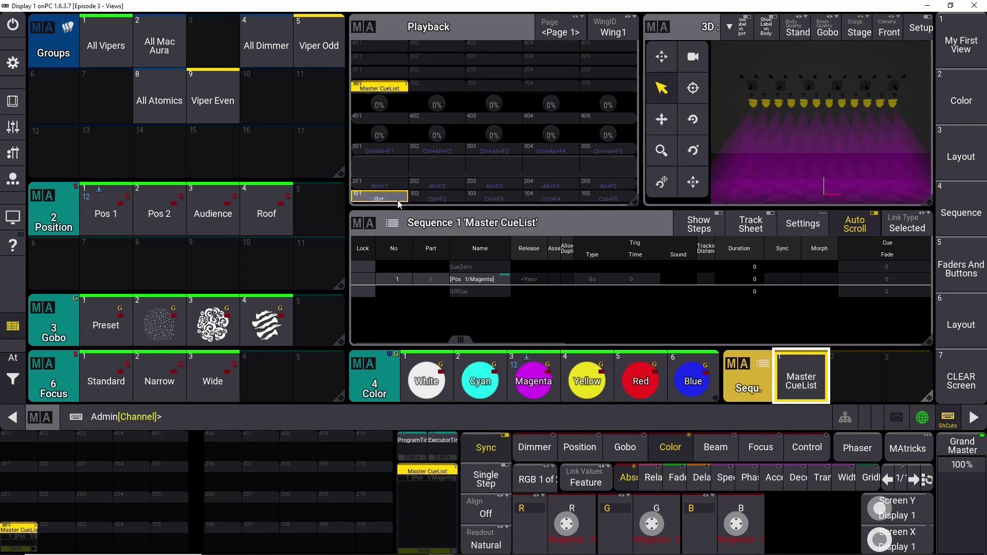
# Open executor 101's assignment editor and extend the Master CueList up to the 200 row
pyautogui.press('a')
pyautogui.click(380, 89)
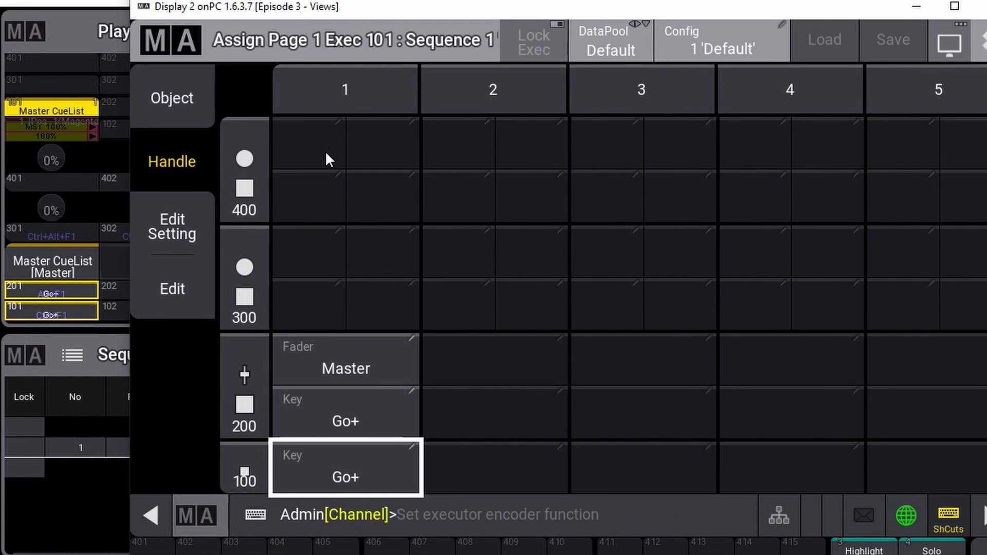
# Try executor widths of 2 and 3 for the Master CueList on executor 101 and return it to width 1
pyautogui.click(468, 94)
pyautogui.moveTo(356, 7); pyautogui.dragTo(457, 19)
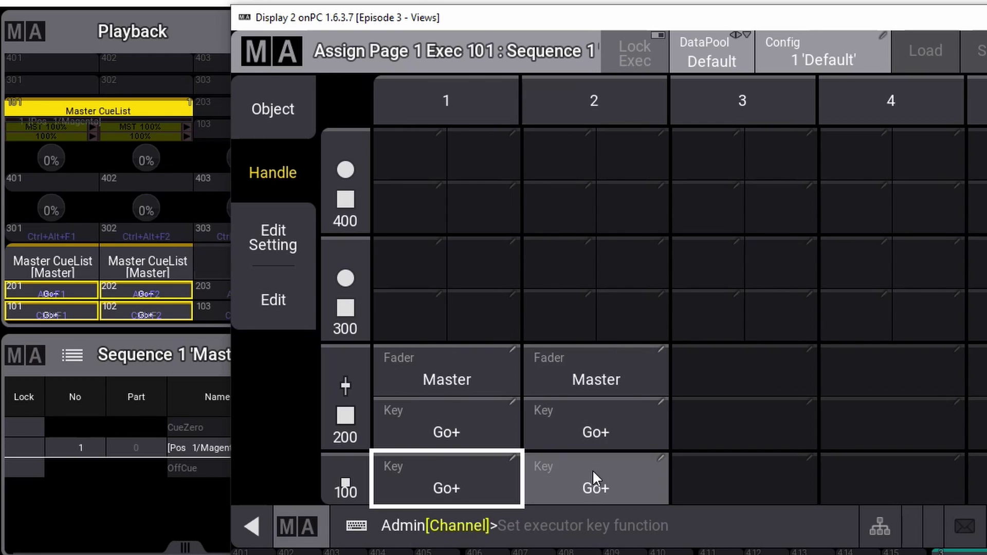
pyautogui.click(445, 100)
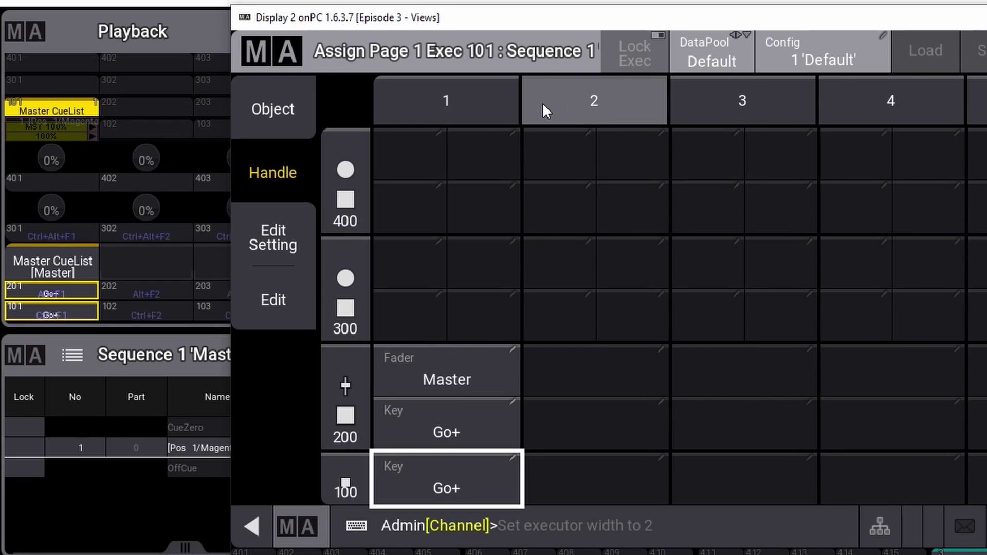
pyautogui.click(574, 104)
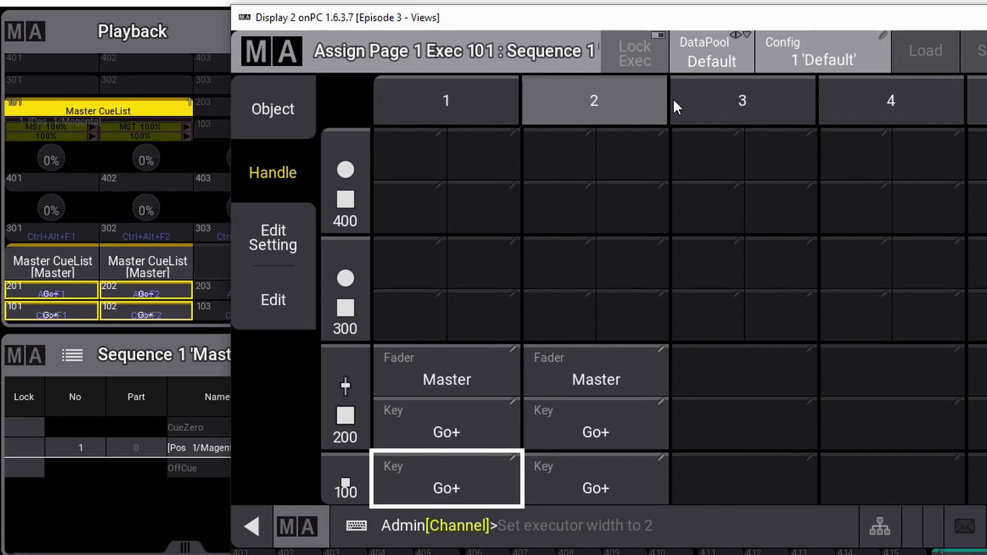
pyautogui.click(753, 102)
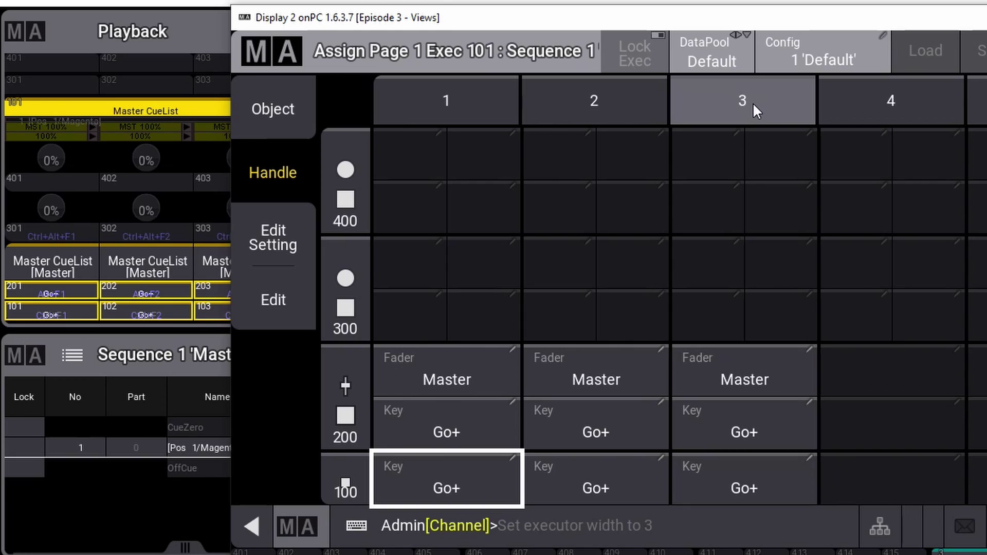
pyautogui.click(494, 98)
pyautogui.click(602, 99)
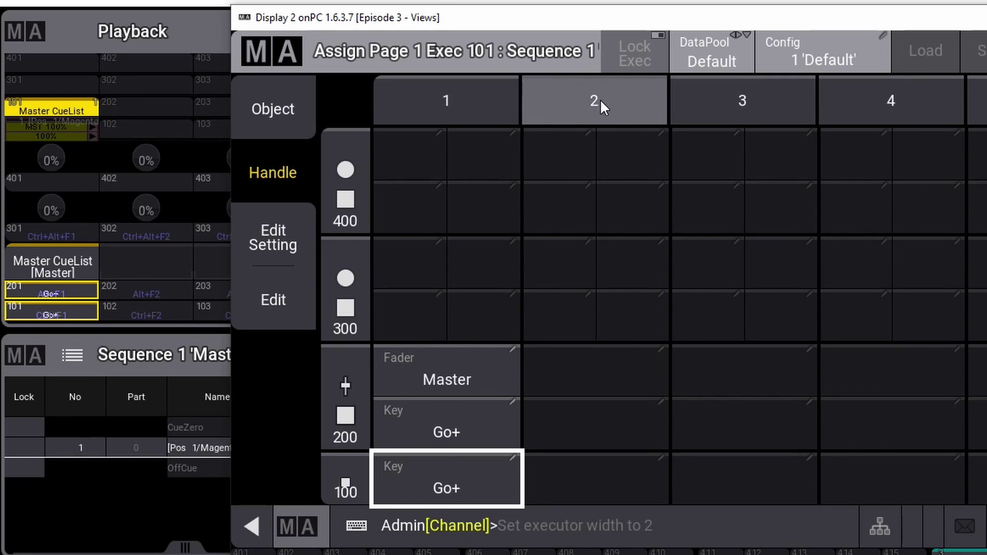
pyautogui.click(745, 100)
pyautogui.click(622, 99)
pyautogui.click(478, 102)
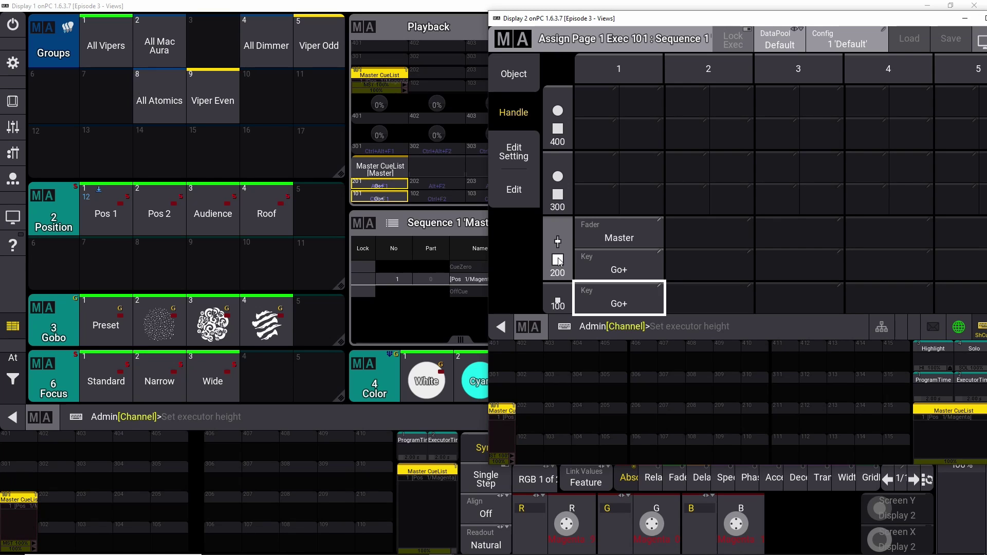
# Extend the Master CueList executor up to the 300 row and set its 300 key to Top
pyautogui.click(561, 195)
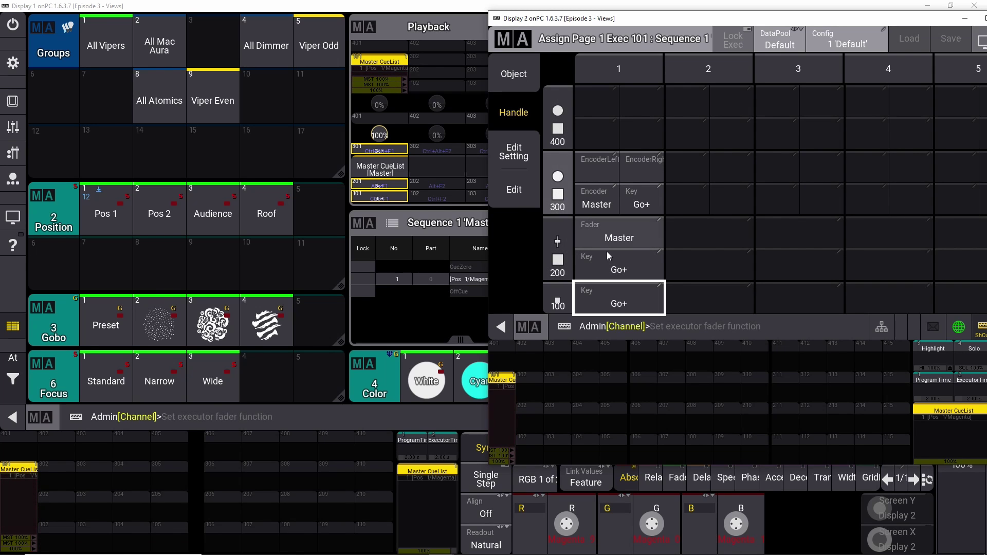
pyautogui.click(626, 204)
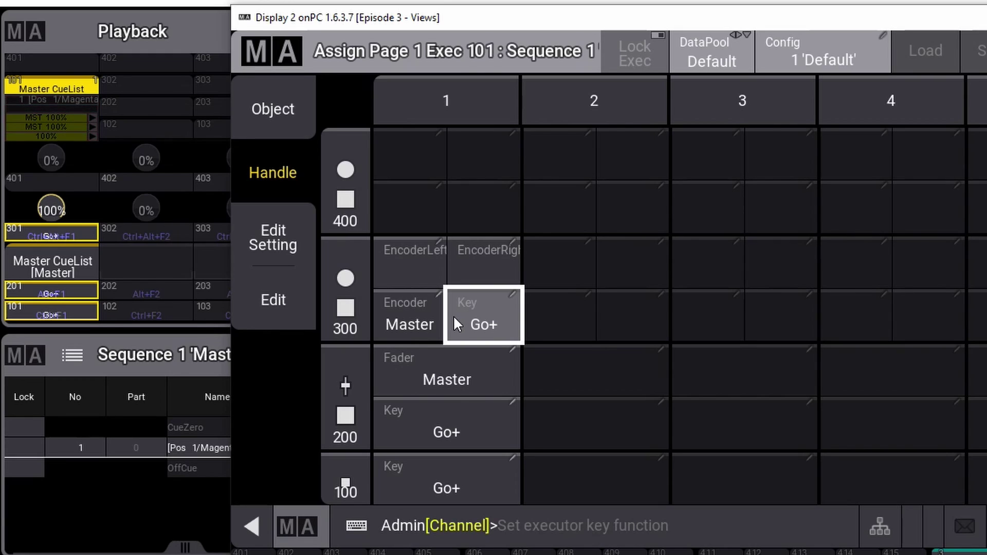
pyautogui.click(489, 323)
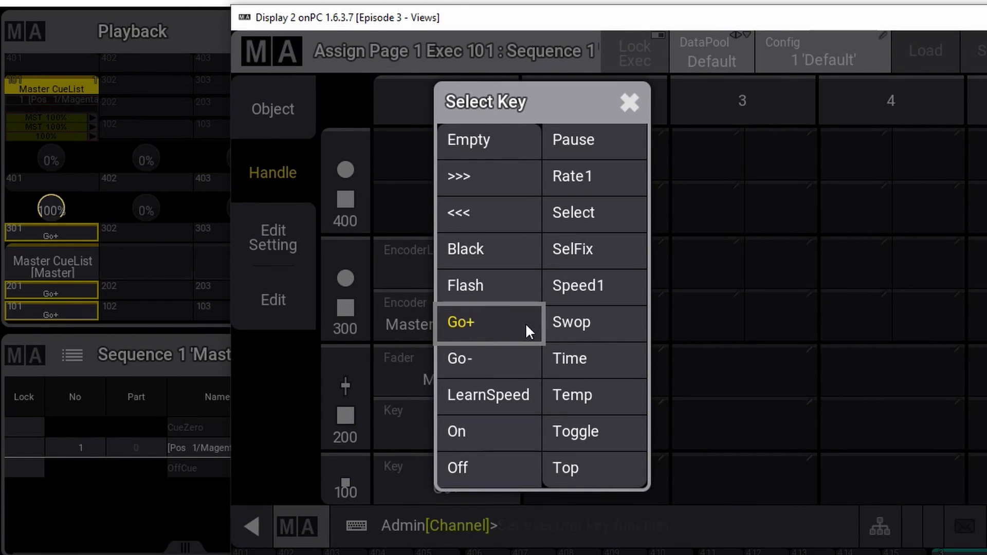
pyautogui.click(582, 465)
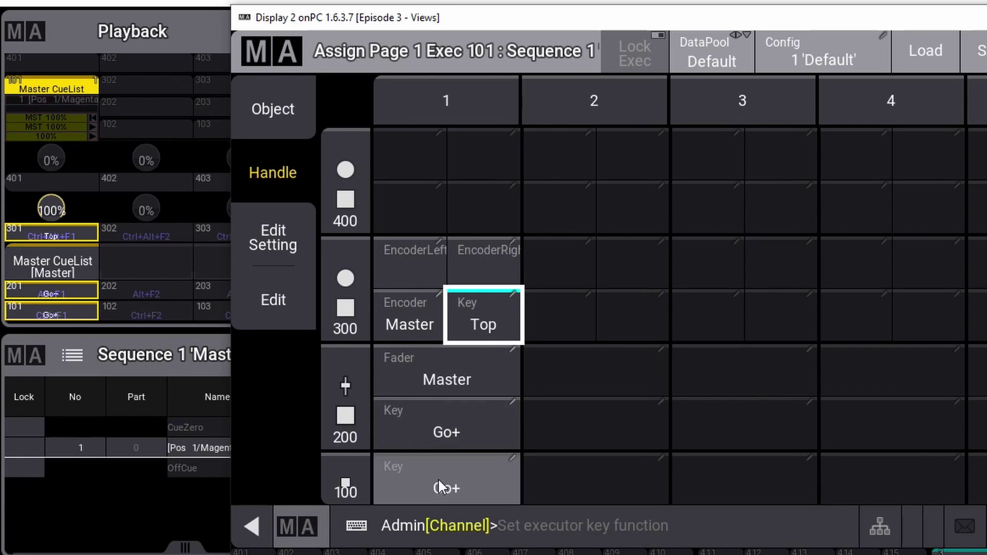
# Set the Master CueList executor's 200 key to Go- and close the assignment editor window
pyautogui.click(438, 427)
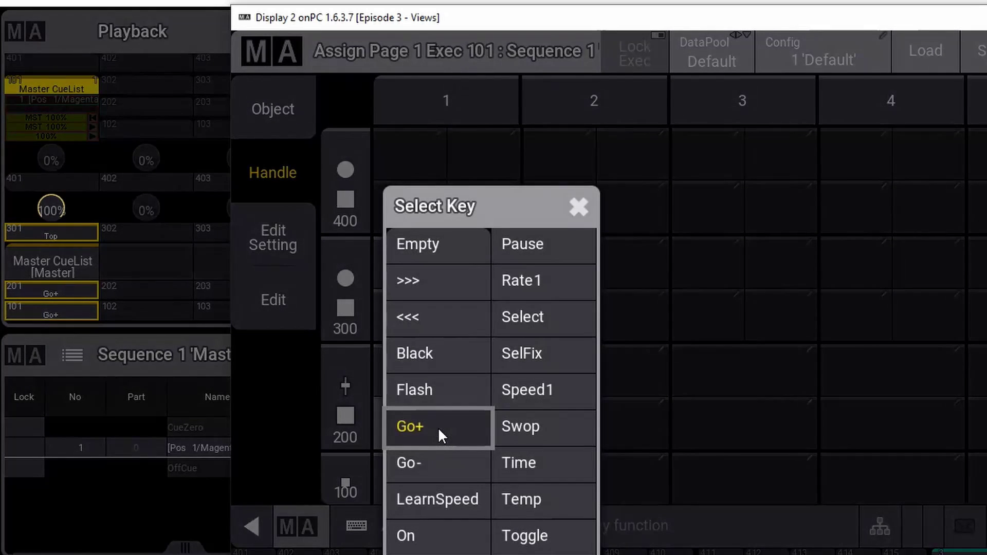
pyautogui.click(436, 461)
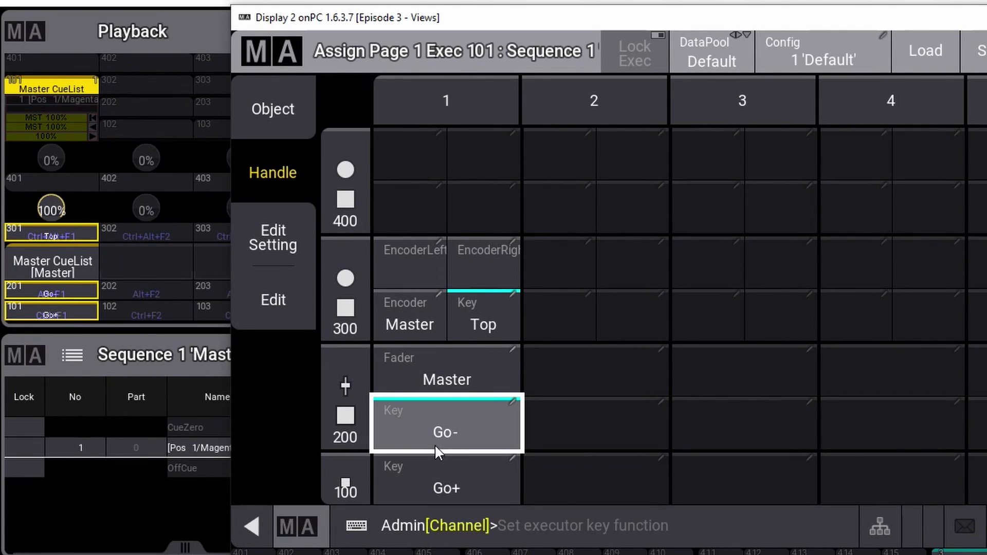
pyautogui.moveTo(498, 21); pyautogui.dragTo(413, 21)
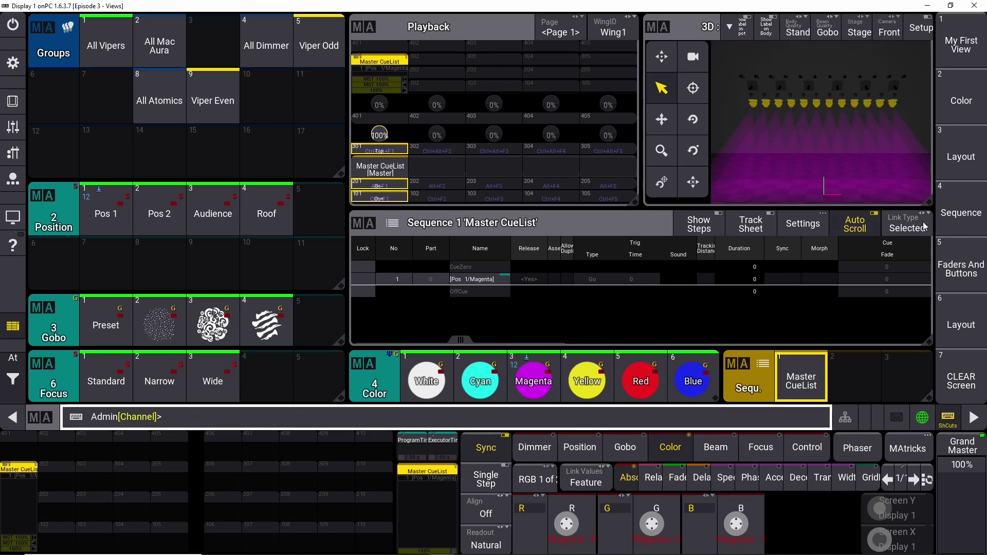
# Switch to the Faders And Buttons view and start cue 1 of the Master CueList from its executor
pyautogui.click(967, 274)
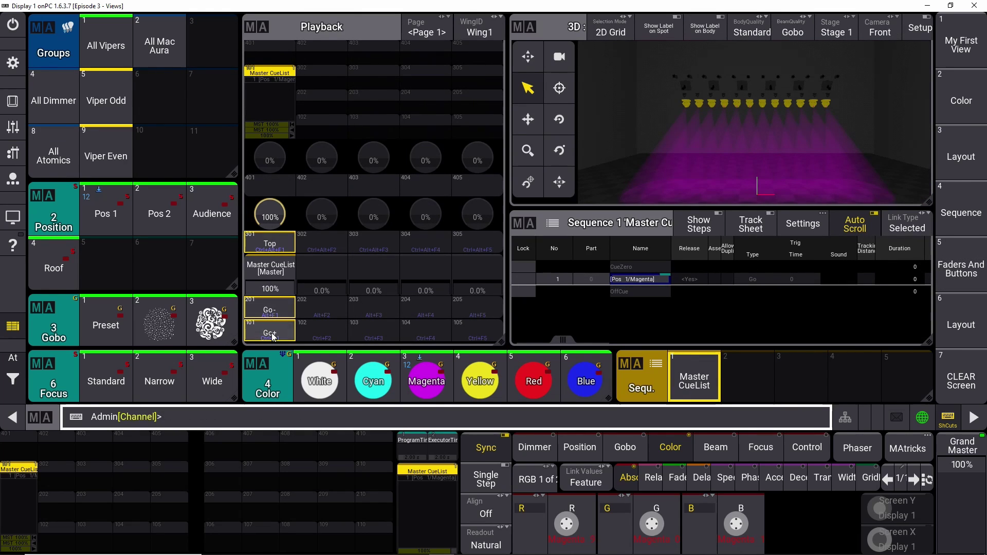
pyautogui.moveTo(268, 292); pyautogui.dragTo(281, 262)
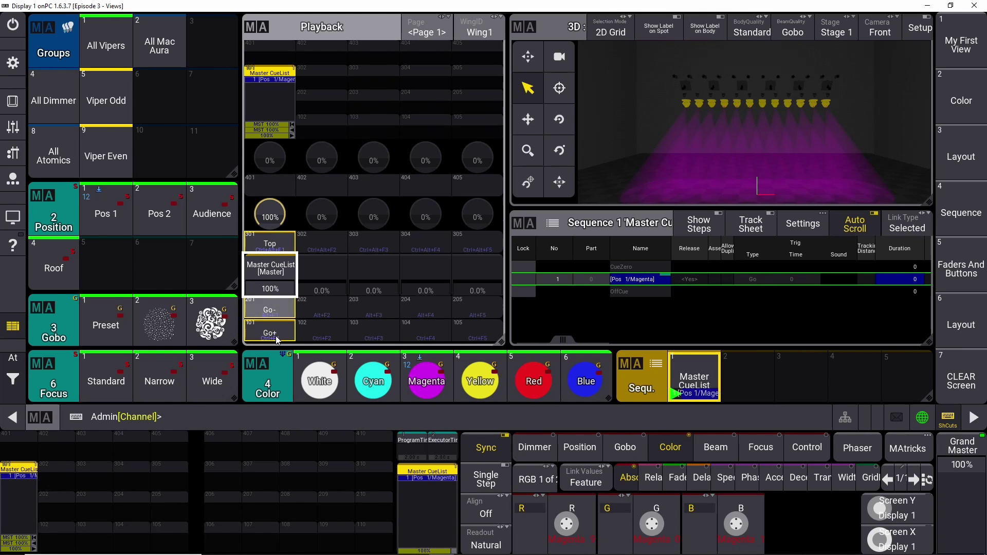
# Clear the programmer, select the fixtures through the White color preset and apply the Audience position preset
pyautogui.click(13, 366)
pyautogui.click(56, 383)
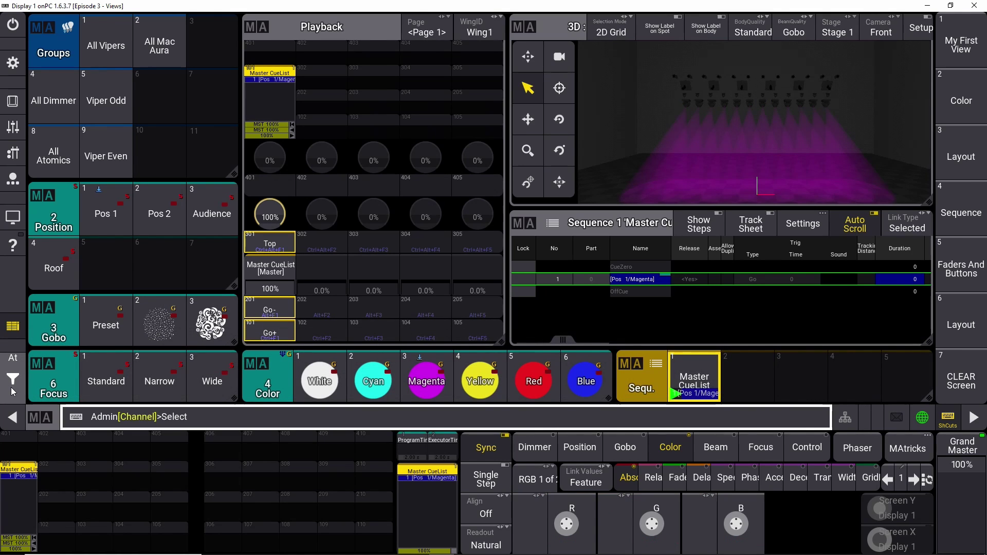
pyautogui.click(106, 45)
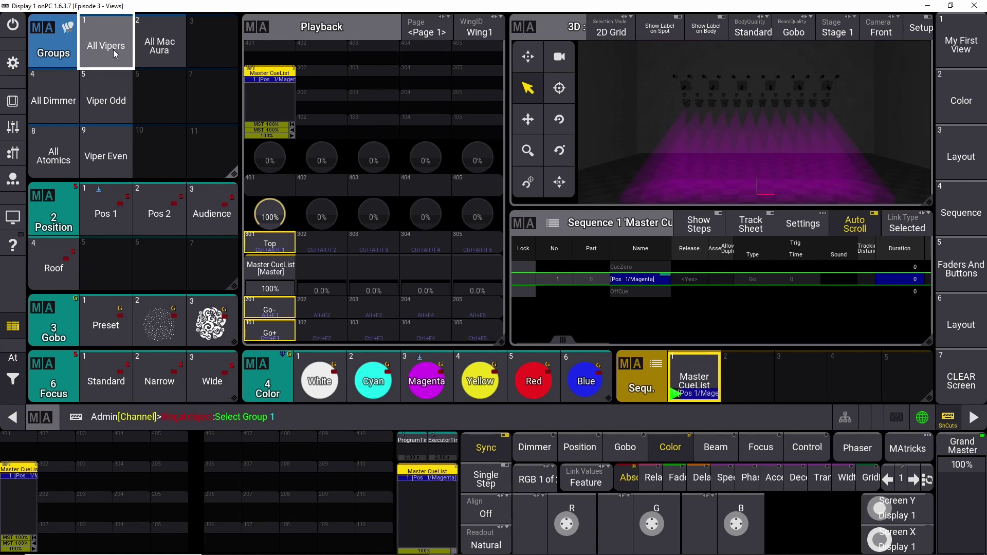
pyautogui.click(320, 379)
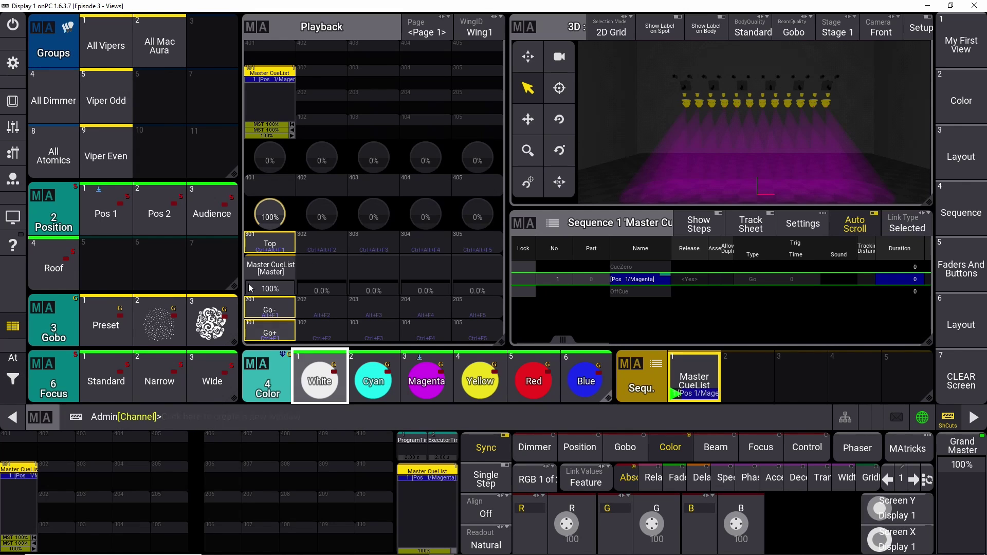
pyautogui.click(226, 225)
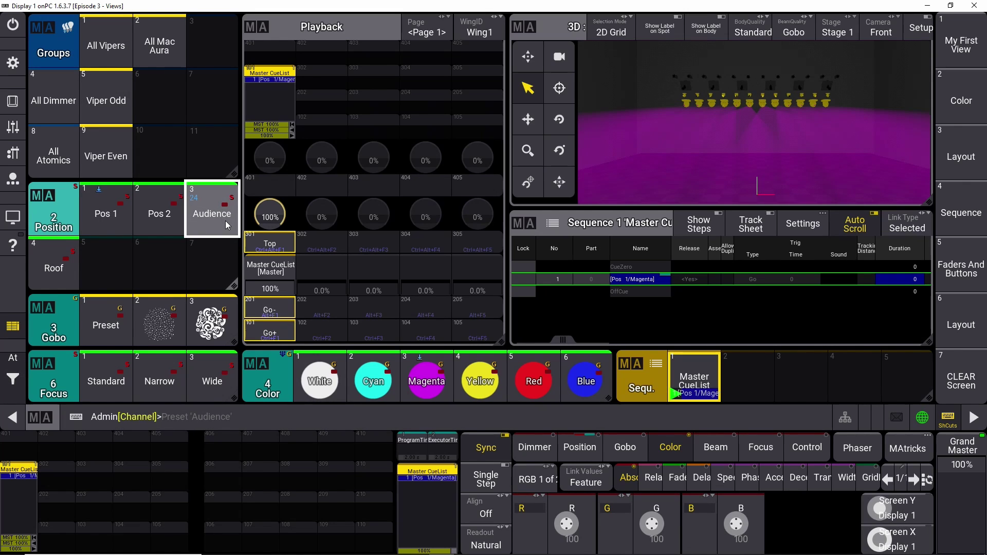
# Store the Audience look in the Master CueList as a second cue
pyautogui.press('s')
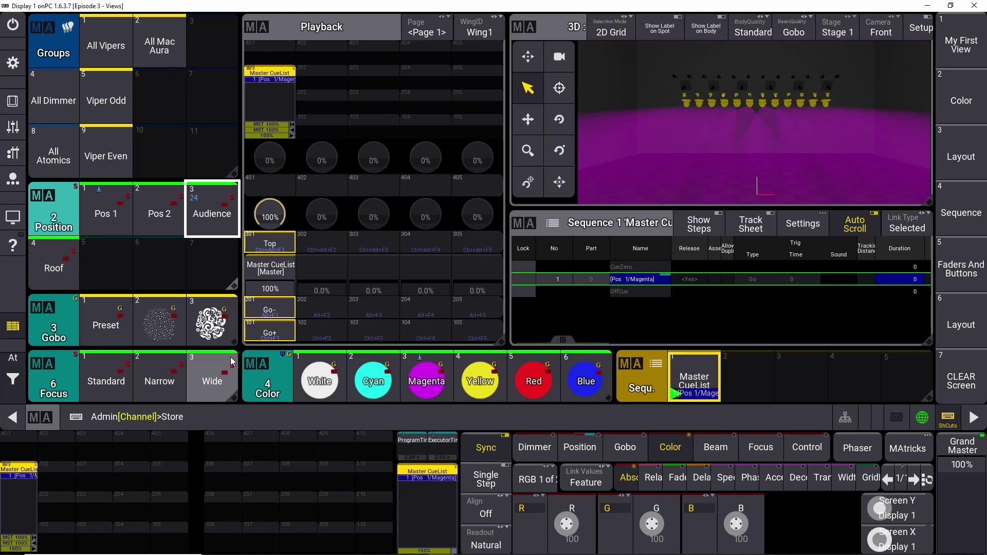
pyautogui.click(702, 380)
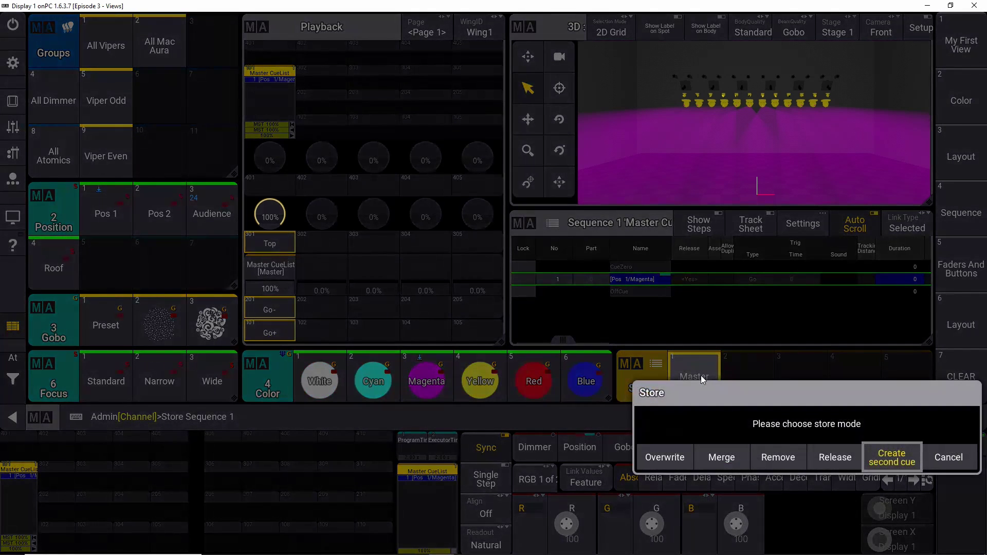
pyautogui.click(894, 458)
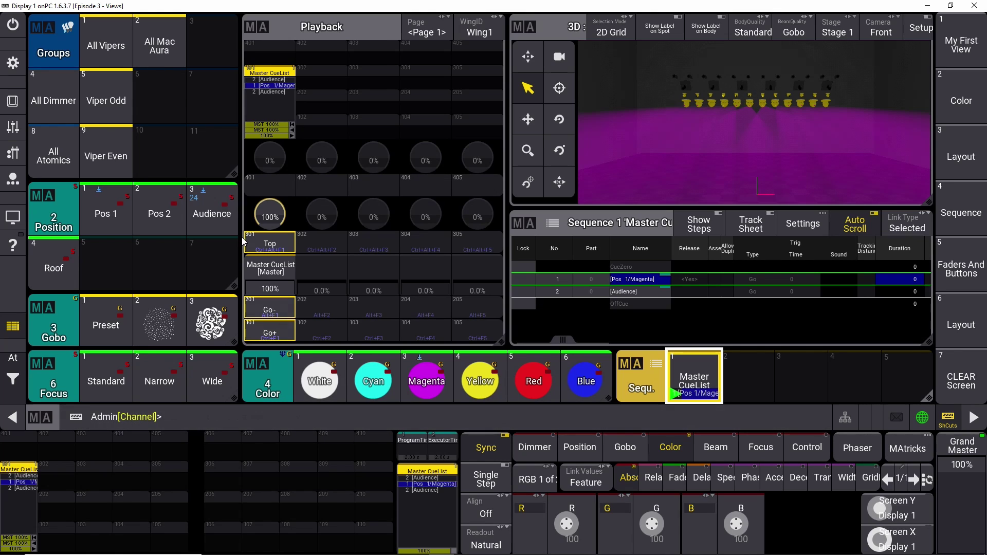
# Apply the Cyan color and Pos 1 position presets, store them as cue 3 of the Master CueList, and clear the programmer
pyautogui.click(374, 381)
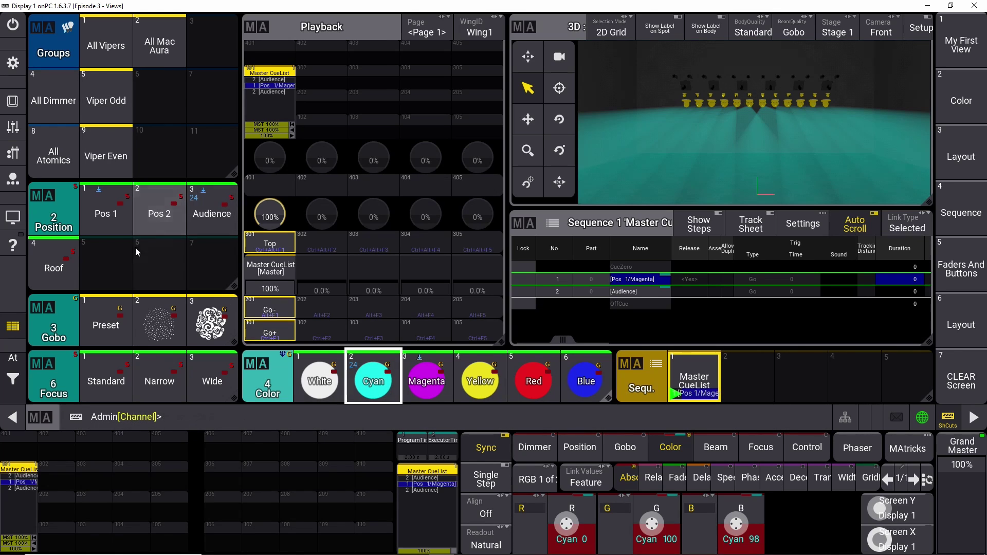
pyautogui.click(114, 225)
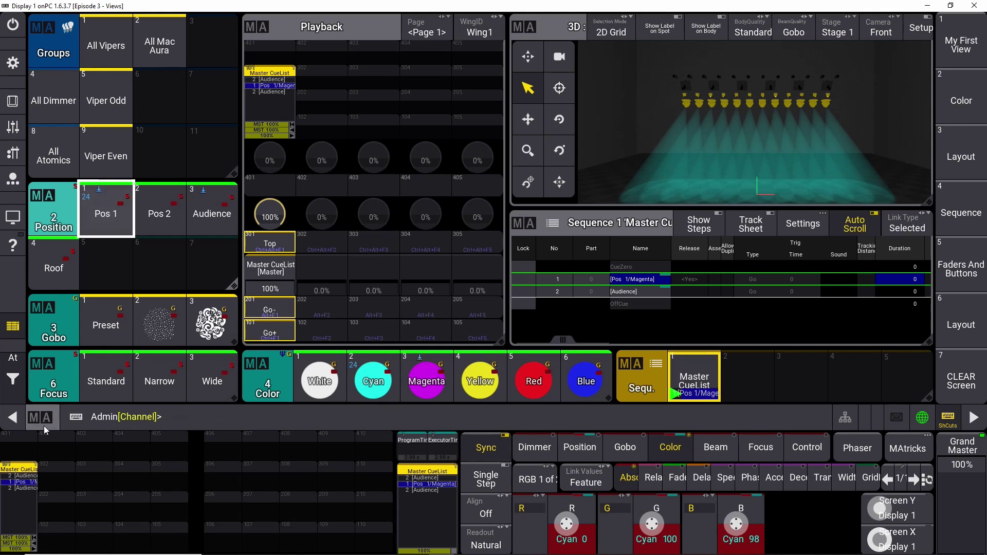
pyautogui.press('s')
pyautogui.click(705, 375)
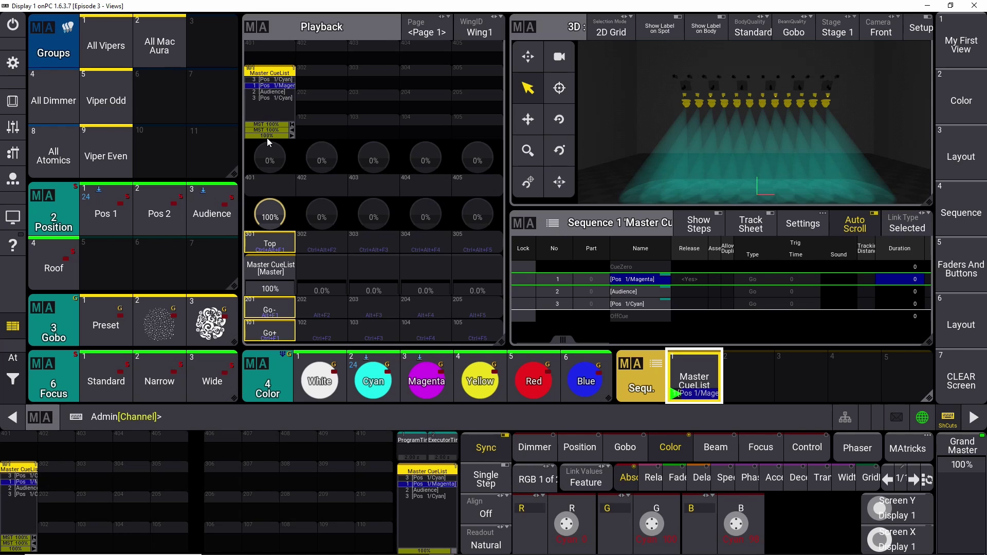
pyautogui.click(13, 358)
pyautogui.click(87, 387)
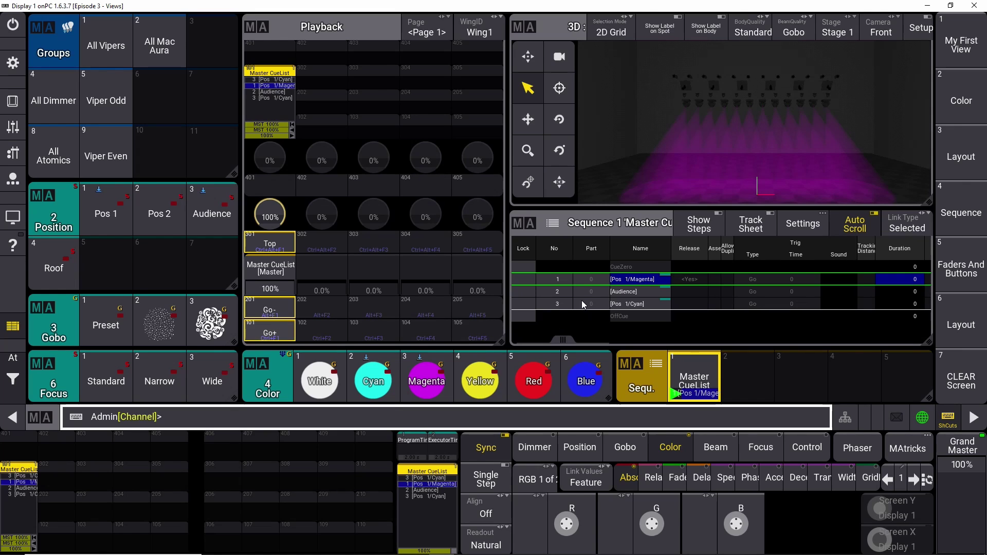
# Run the Master CueList forward through its cues with Go+ and return to the first cue with Top
pyautogui.click(281, 336)
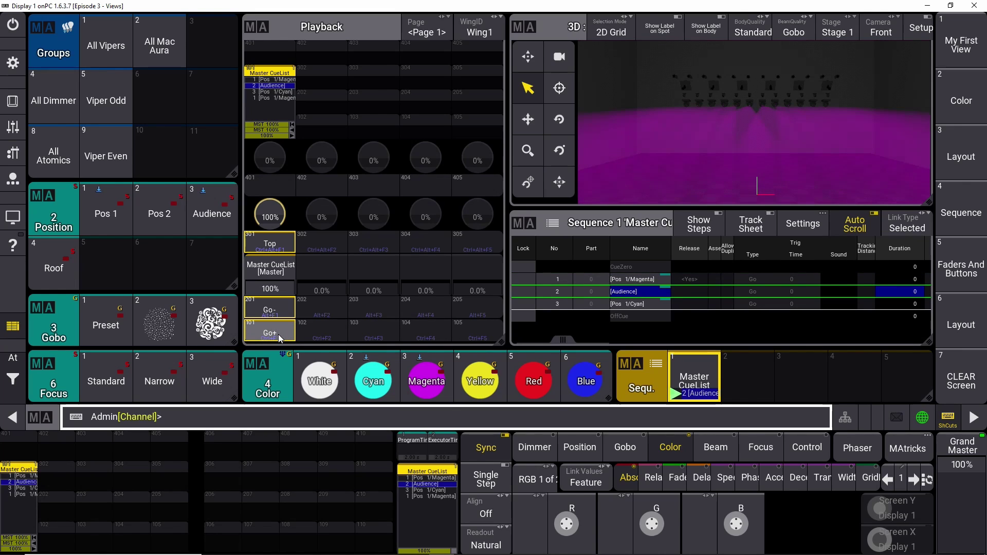
pyautogui.click(278, 334)
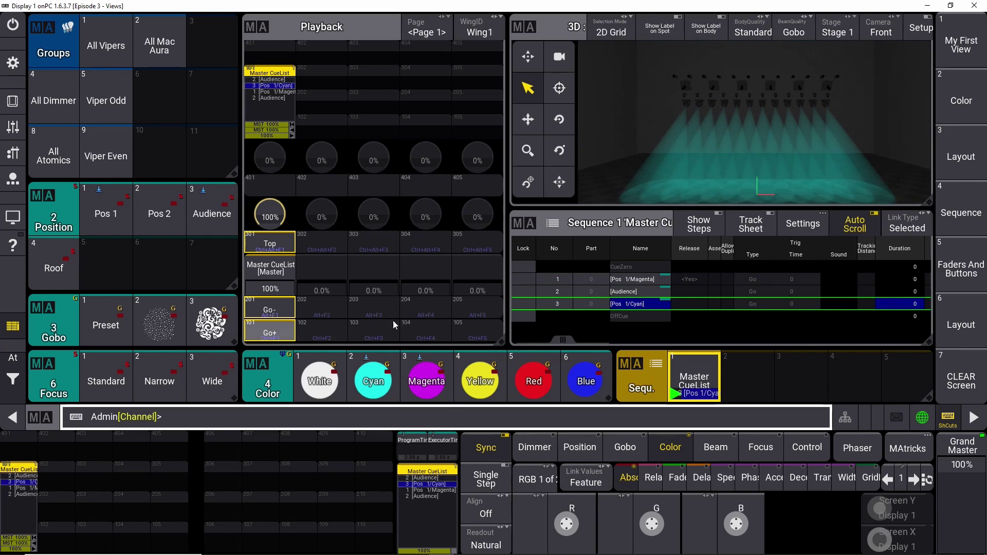
pyautogui.click(270, 334)
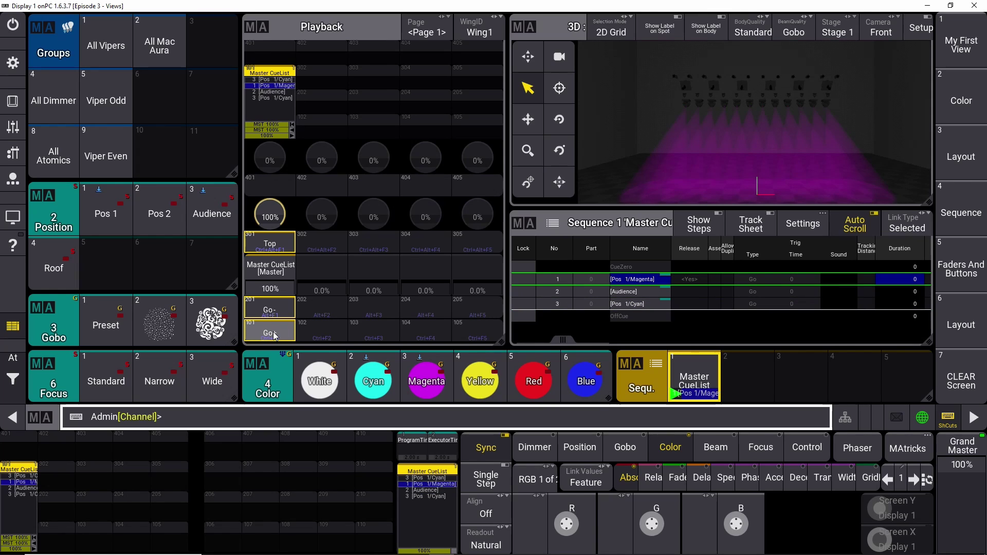
pyautogui.click(274, 335)
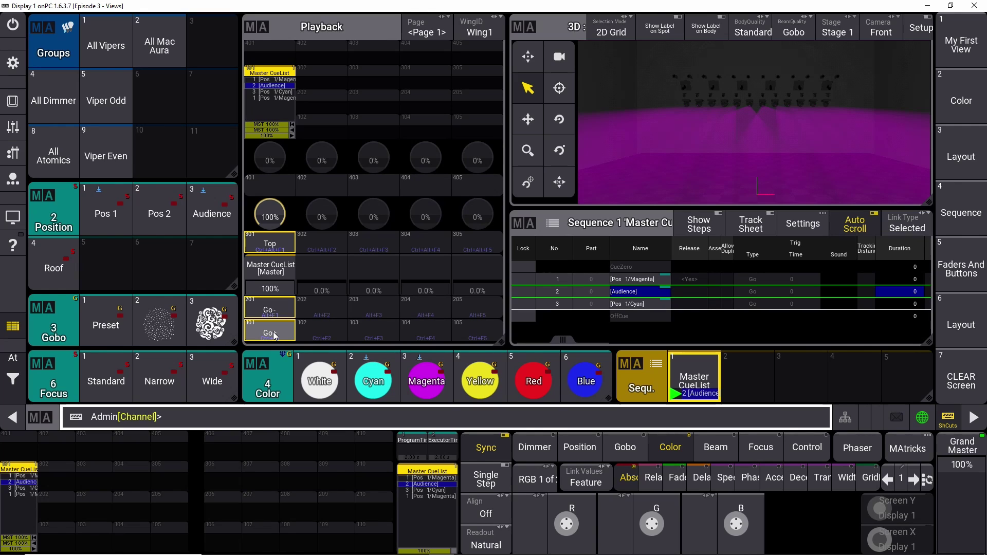
pyautogui.click(270, 243)
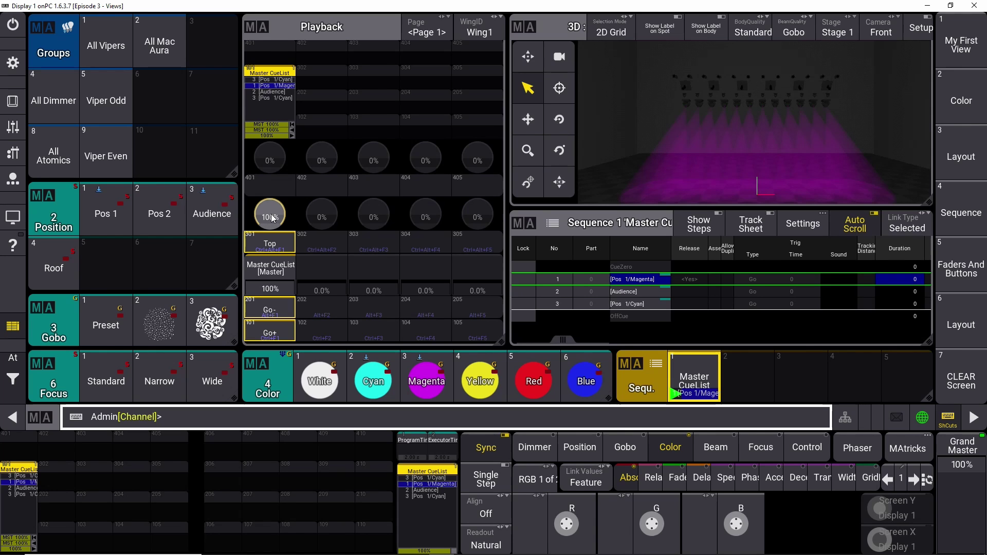
# Open the assignment settings of executor 101 and set its EncoderLeft function to Go-
pyautogui.click(273, 73)
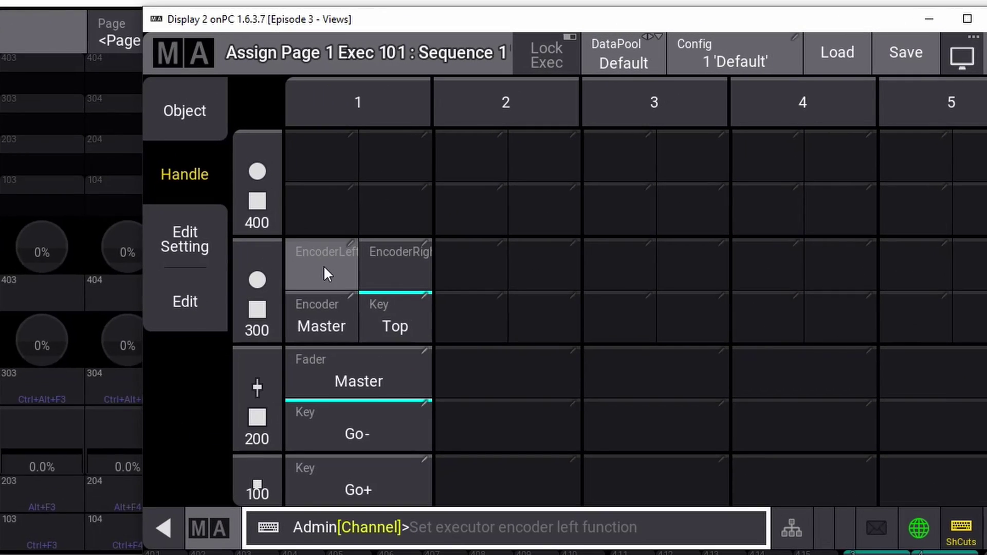
pyautogui.click(323, 265)
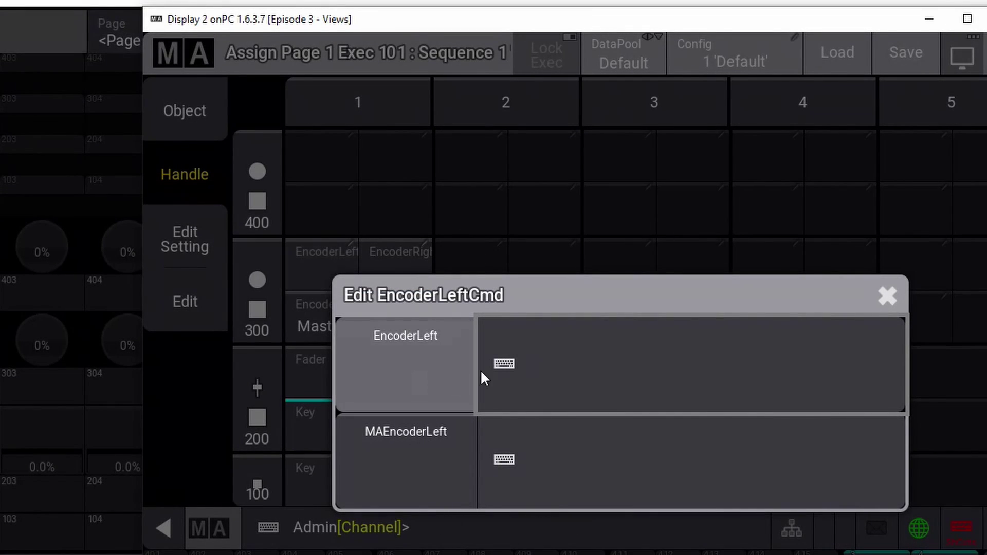
pyautogui.click(535, 372)
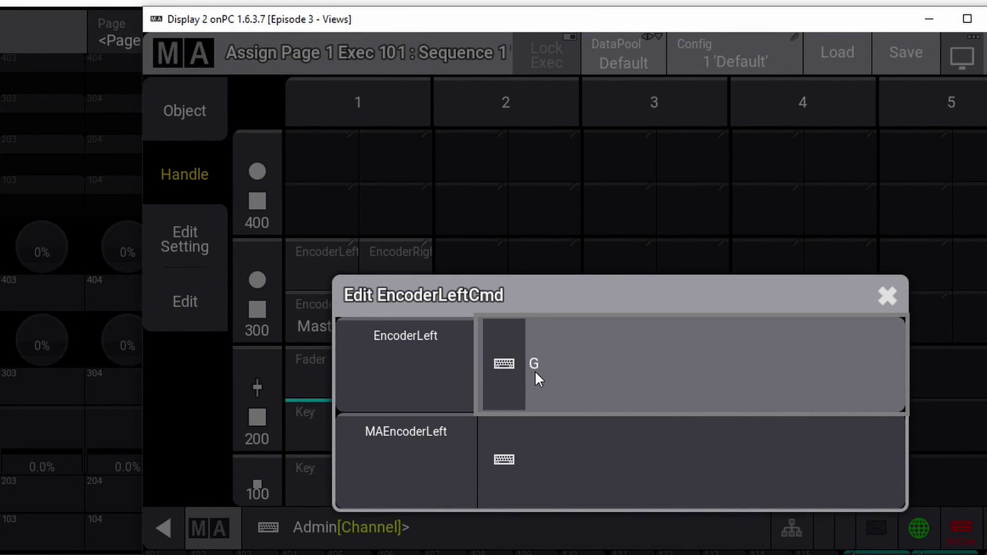
pyautogui.press('Return')
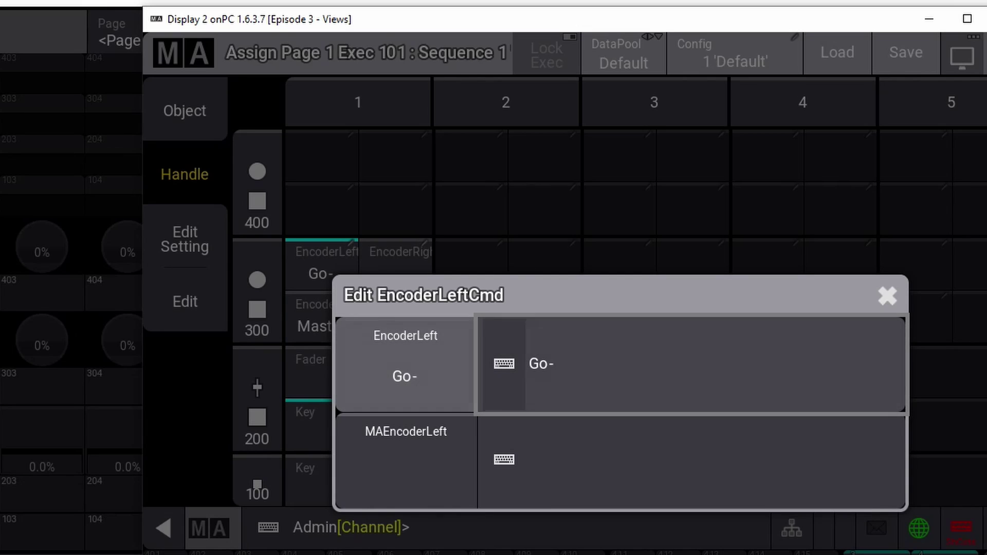
pyautogui.click(887, 295)
# Set the EncoderRight function of executor 101 to Go+
pyautogui.click(387, 261)
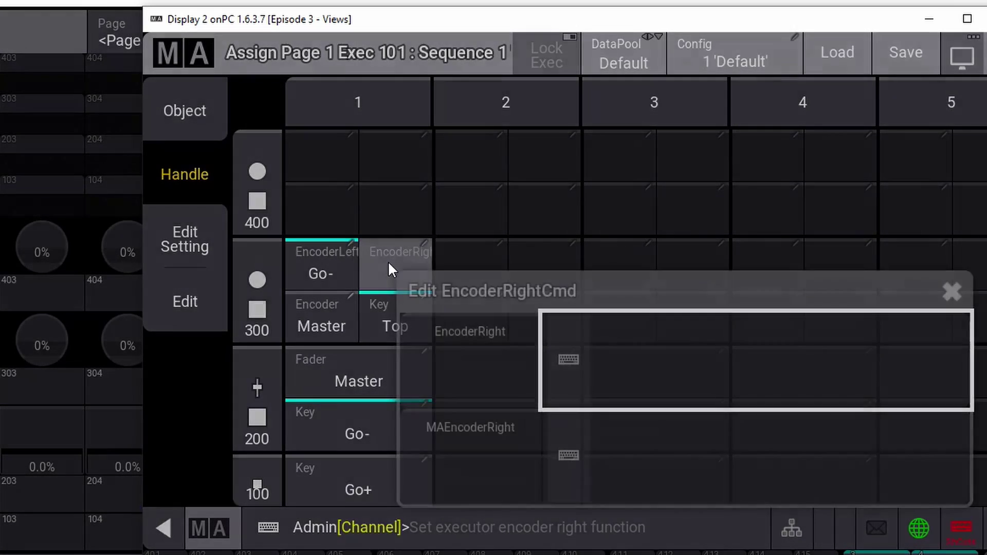
pyautogui.write('g')
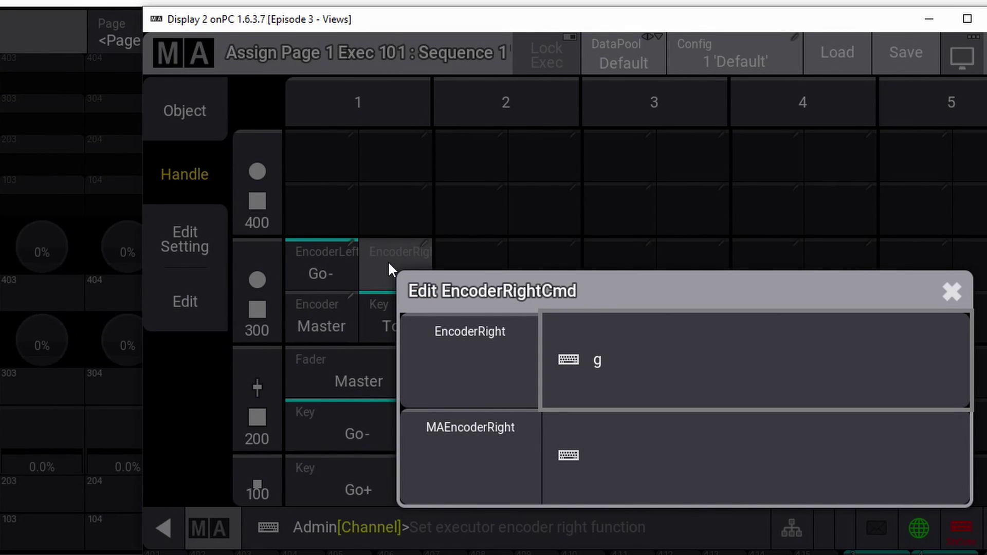
pyautogui.write('o+')
pyautogui.press('Return')
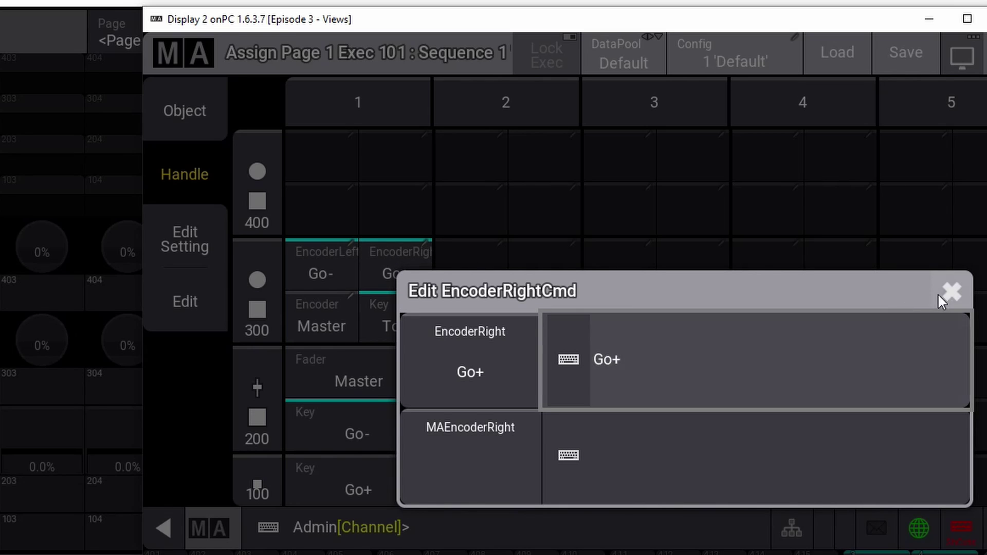
pyautogui.click(951, 292)
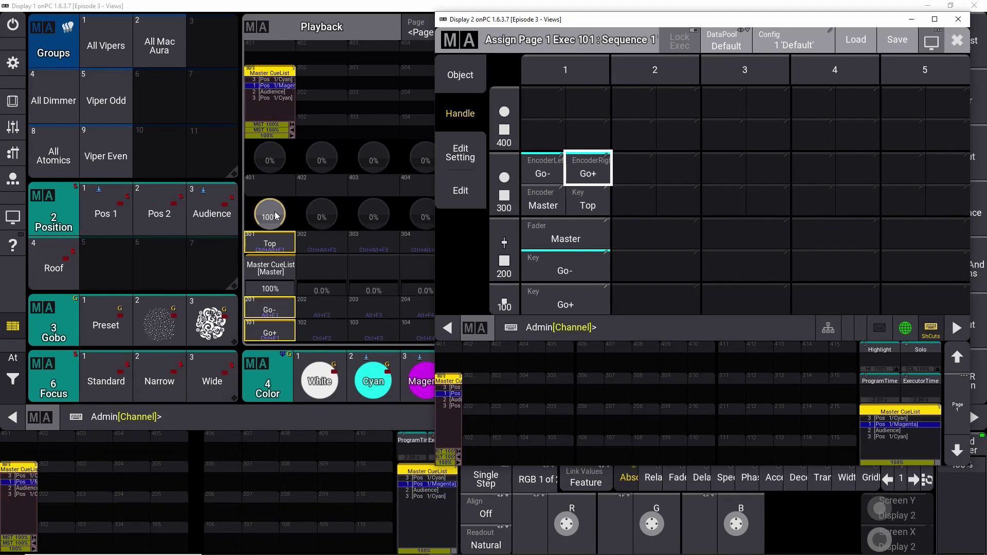
# Test cue stepping with the executor's encoder and check the EncoderLeft and MAEncoderLeft command fields
pyautogui.scroll(1, 276, 216)
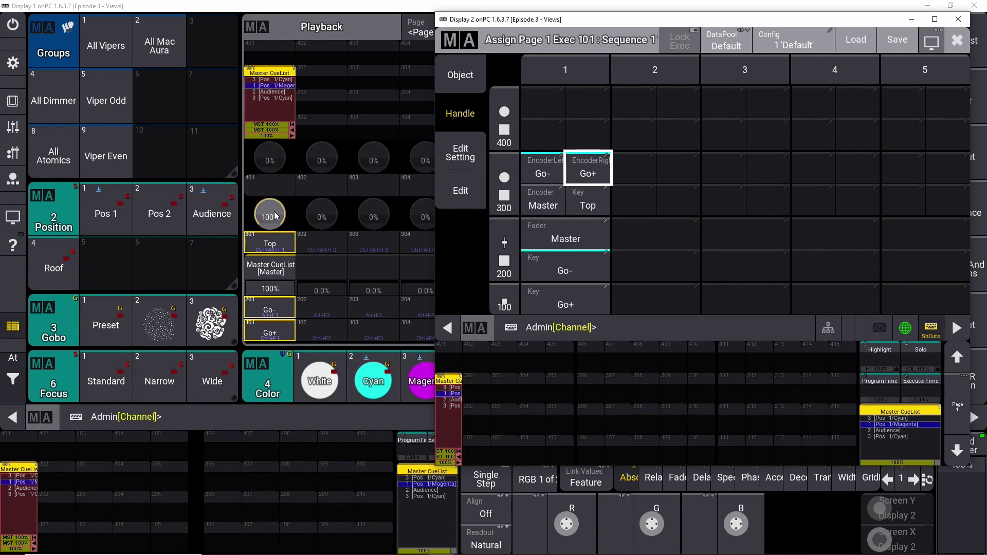
pyautogui.click(460, 190)
pyautogui.click(537, 172)
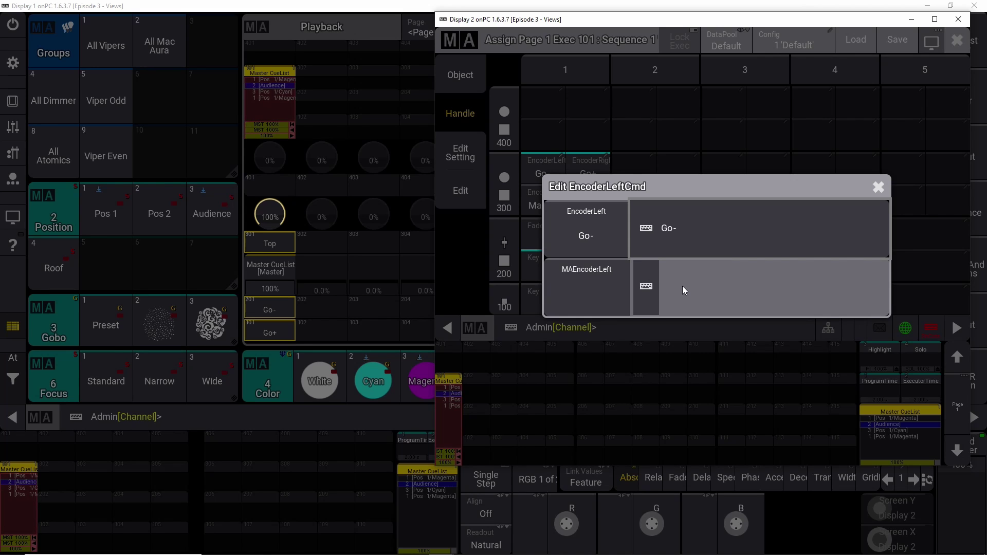
pyautogui.click(879, 189)
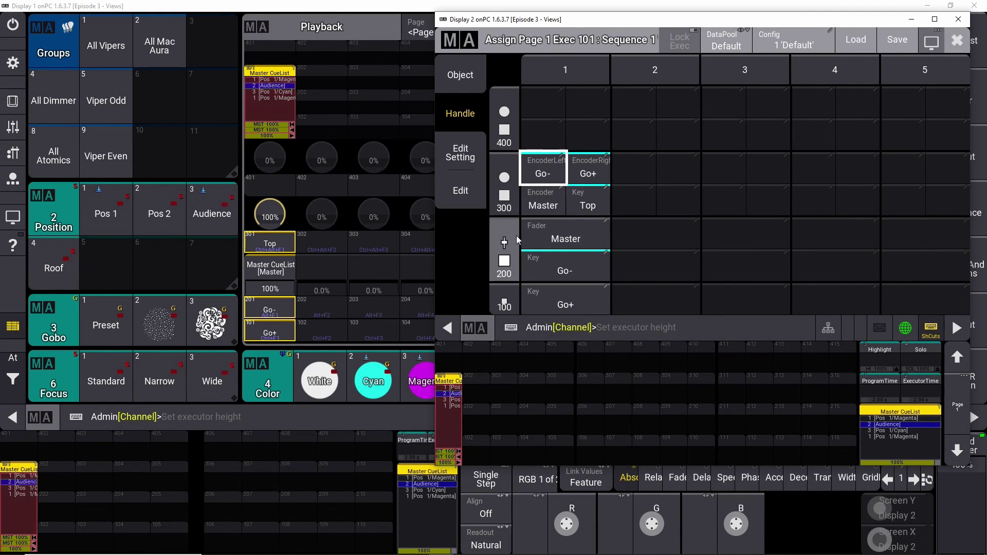
# Try Temp as the fader function of executor 101 and set it back to Master
pyautogui.click(560, 233)
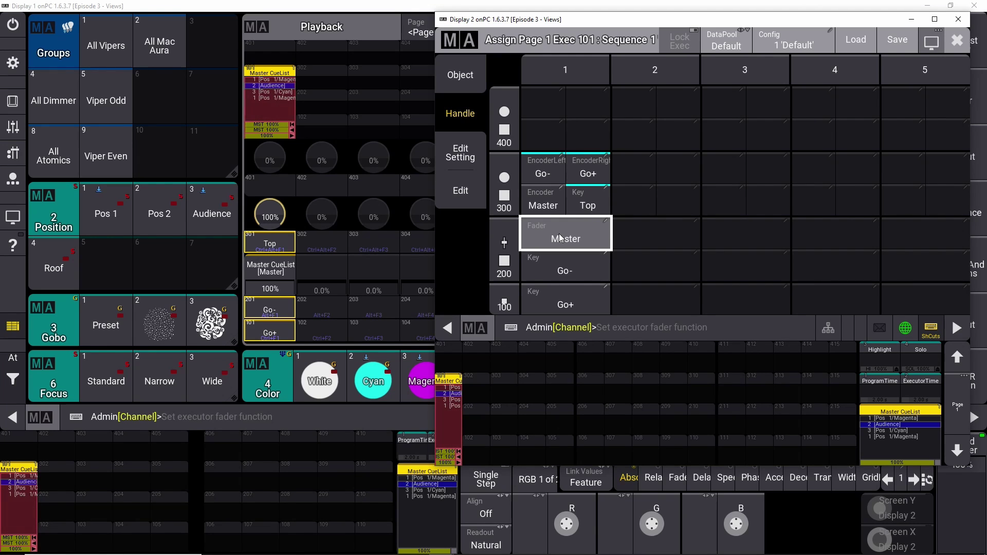
pyautogui.click(559, 233)
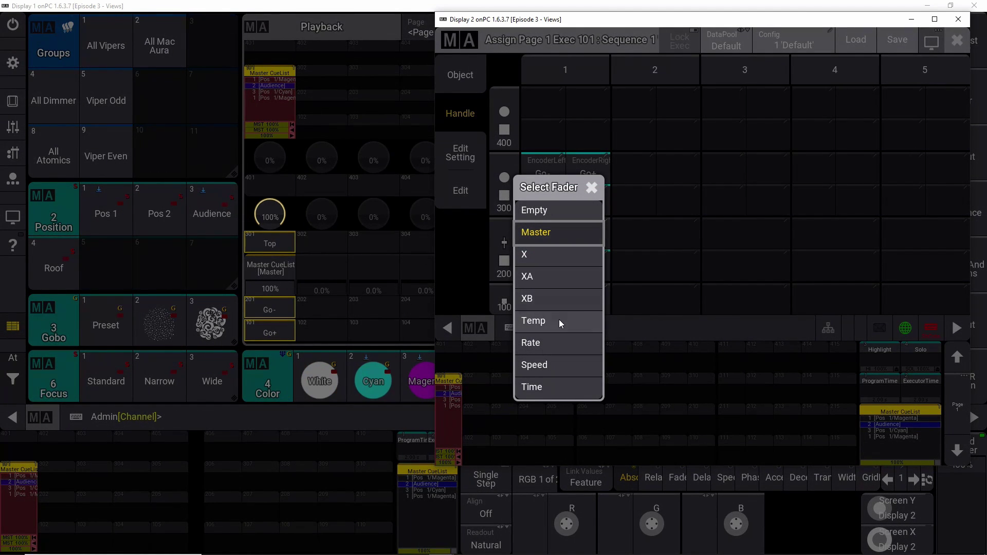
pyautogui.click(559, 319)
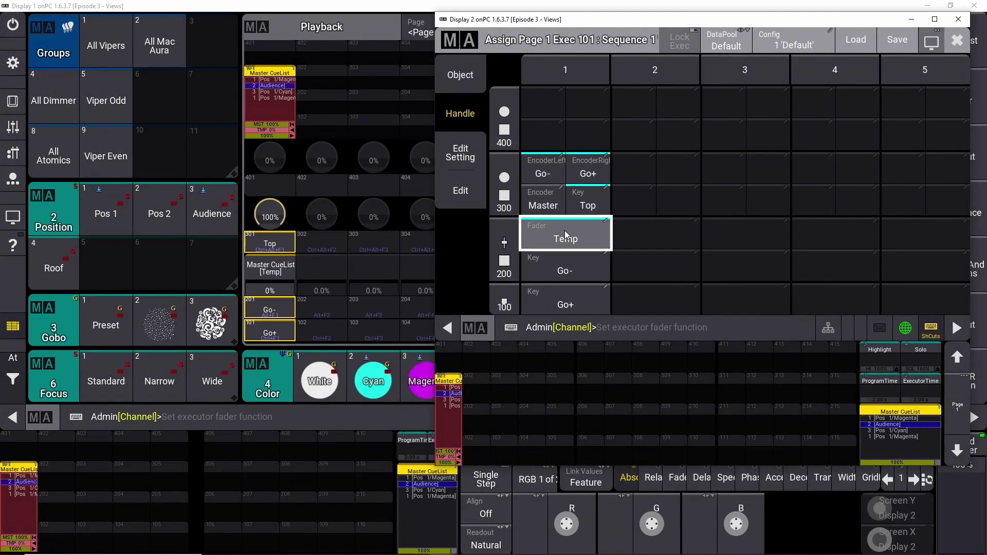
pyautogui.click(564, 230)
pyautogui.click(548, 141)
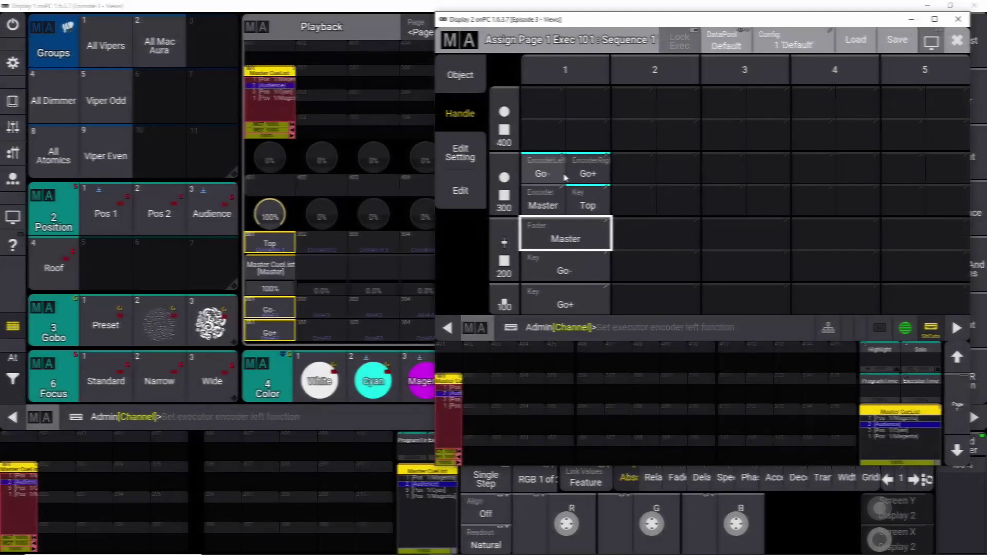